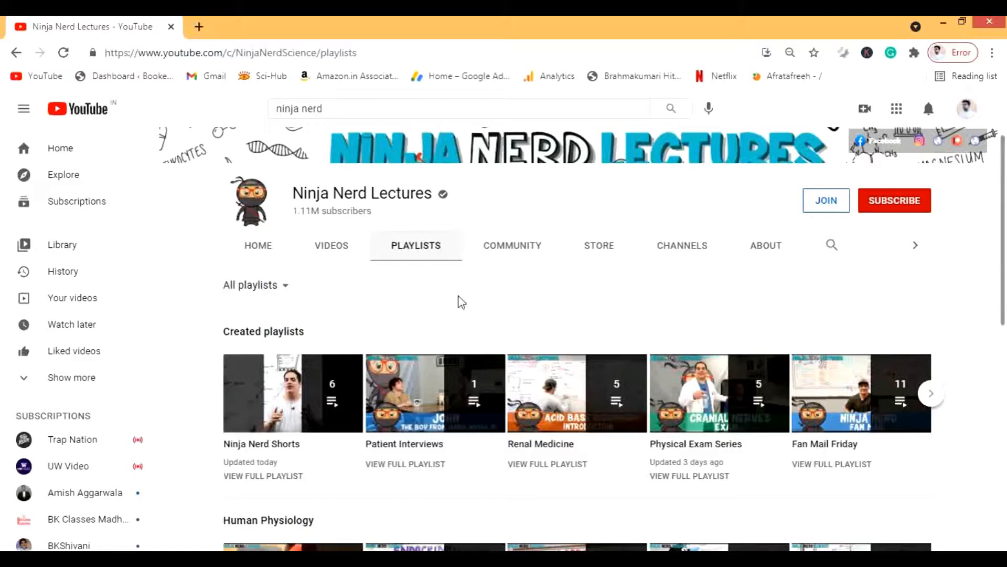
- Go to the Ninja Nerd Lectures home page and subscribe to the channel
click(378, 111)
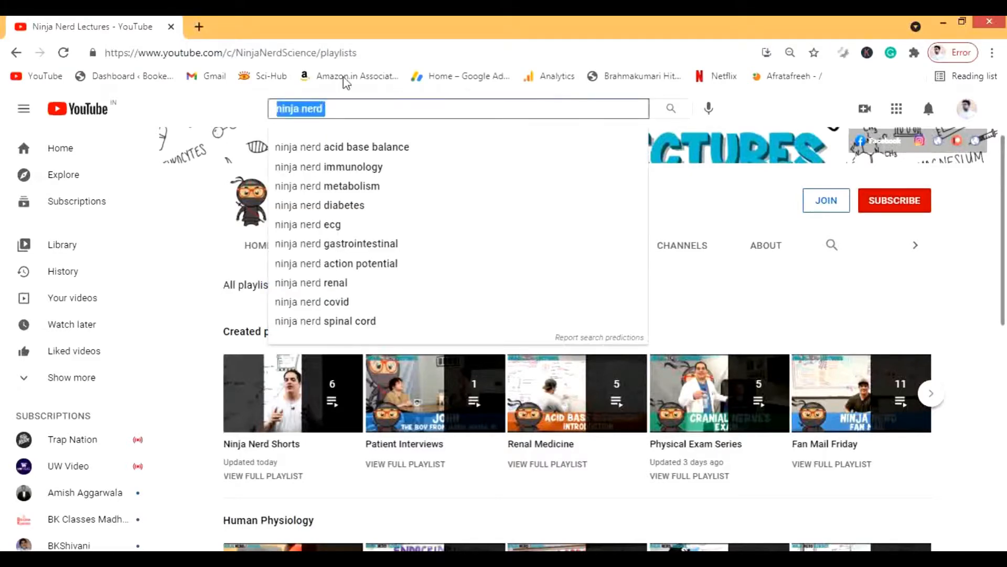
click(697, 298)
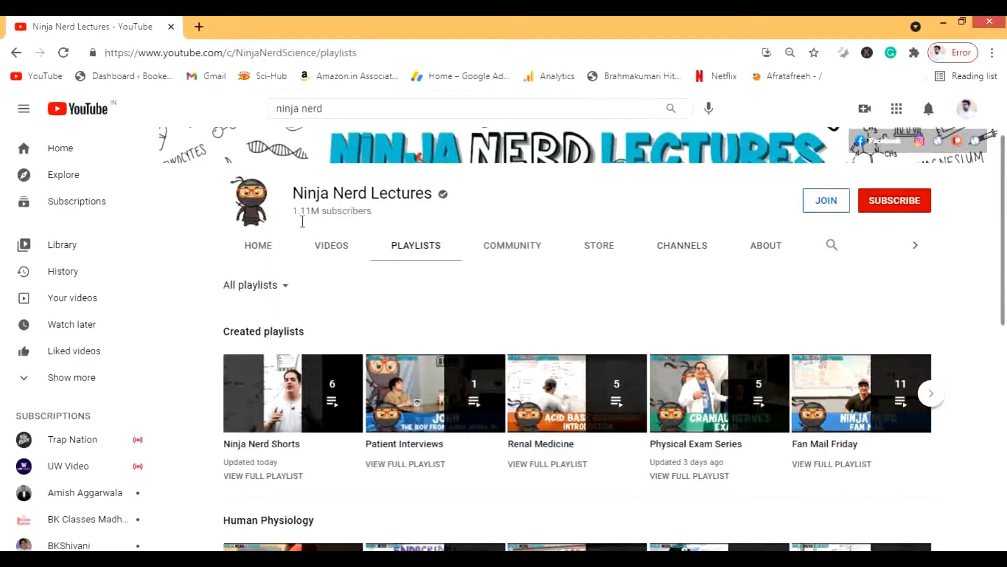
click(266, 249)
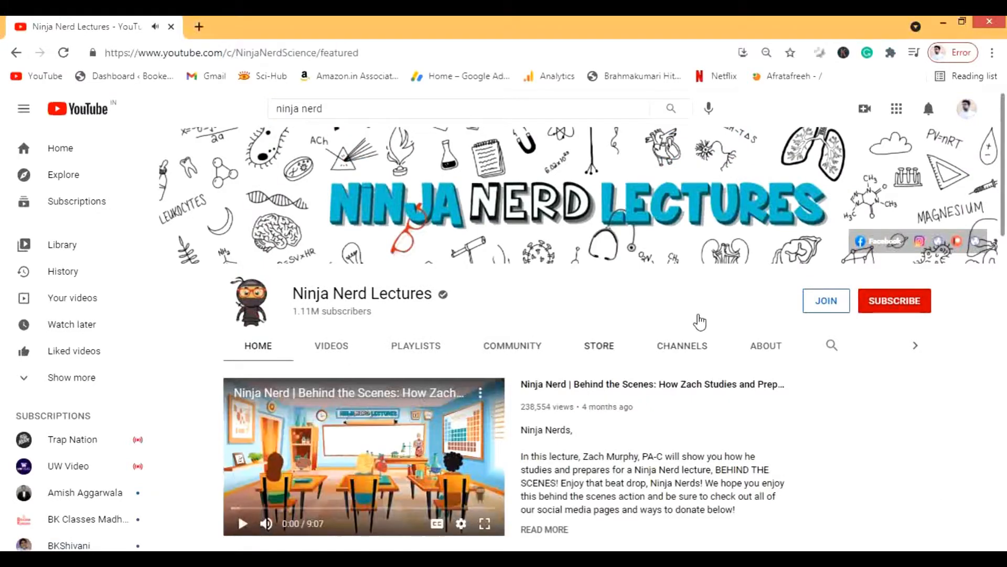
scroll(1001, 163, down, 1)
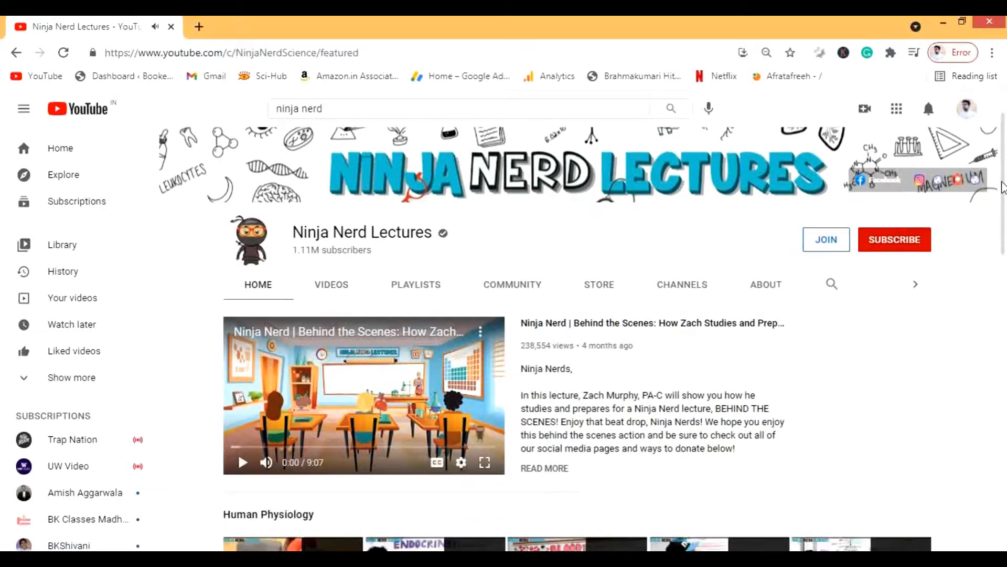
click(902, 240)
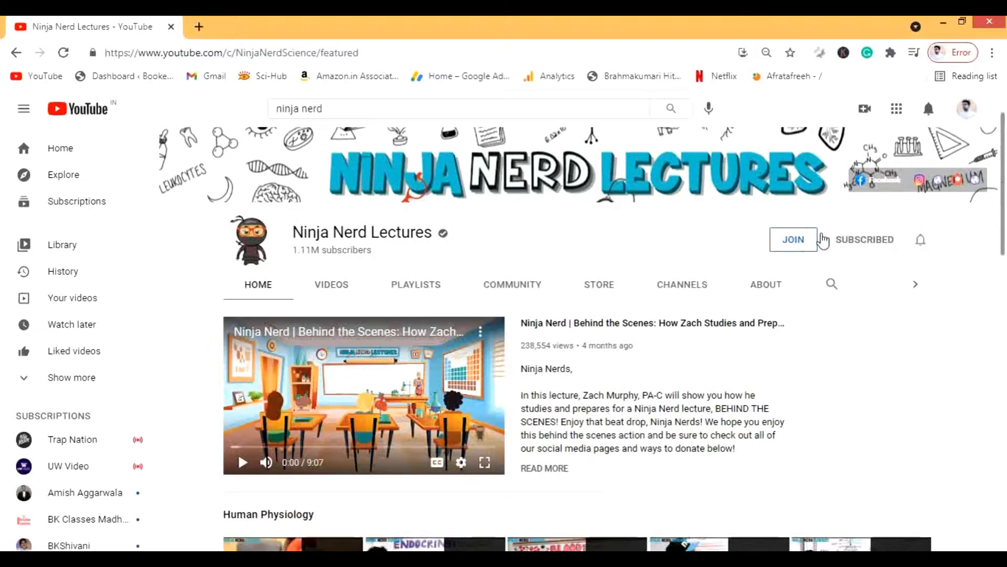
scroll(1004, 223, down, 1)
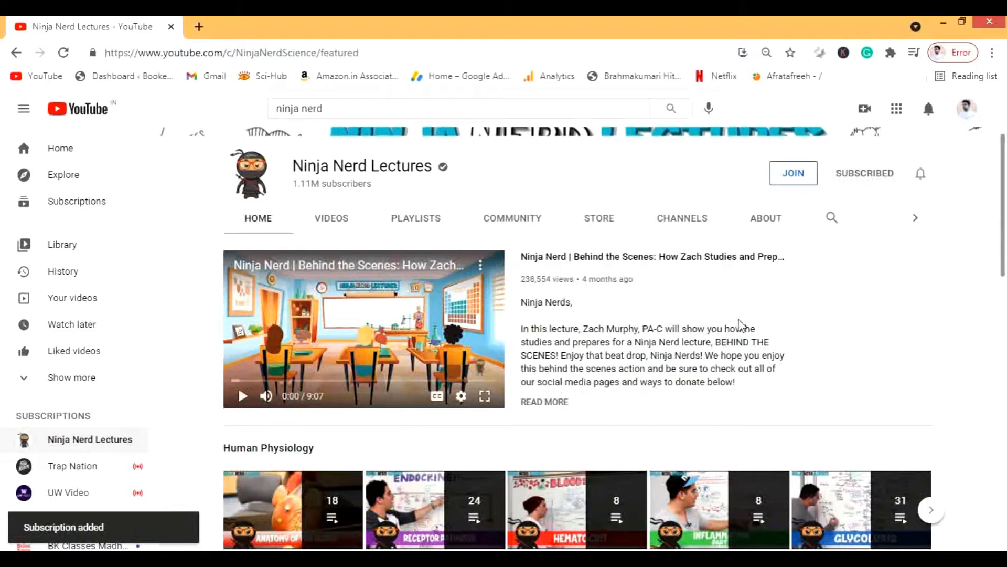
- Show the channel's Playlists page and browse the Human Physiology, Chemistry and Ninja Nerd Medicine shelves
click(417, 227)
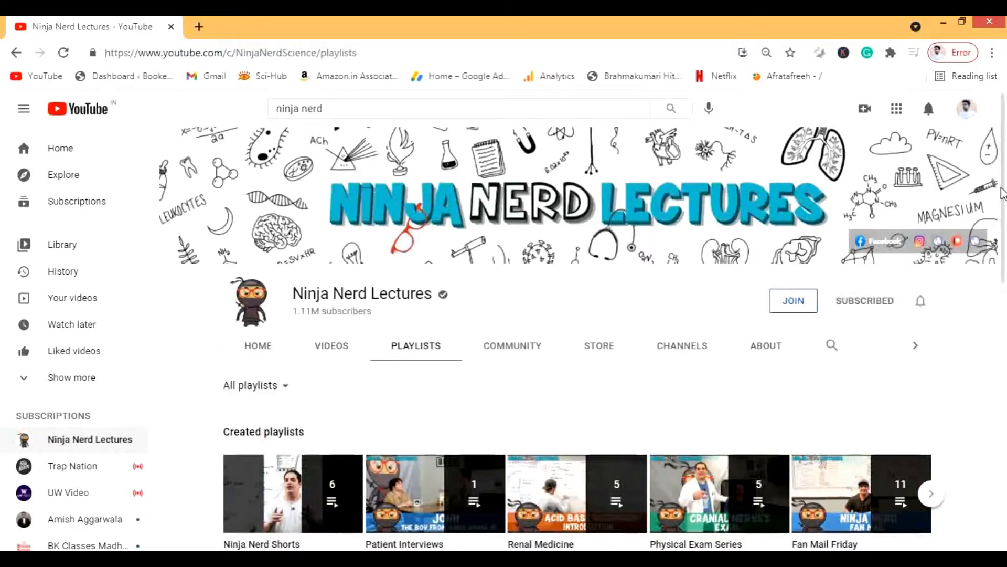
scroll(549, 325, down, 2)
scroll(549, 325, down, 3)
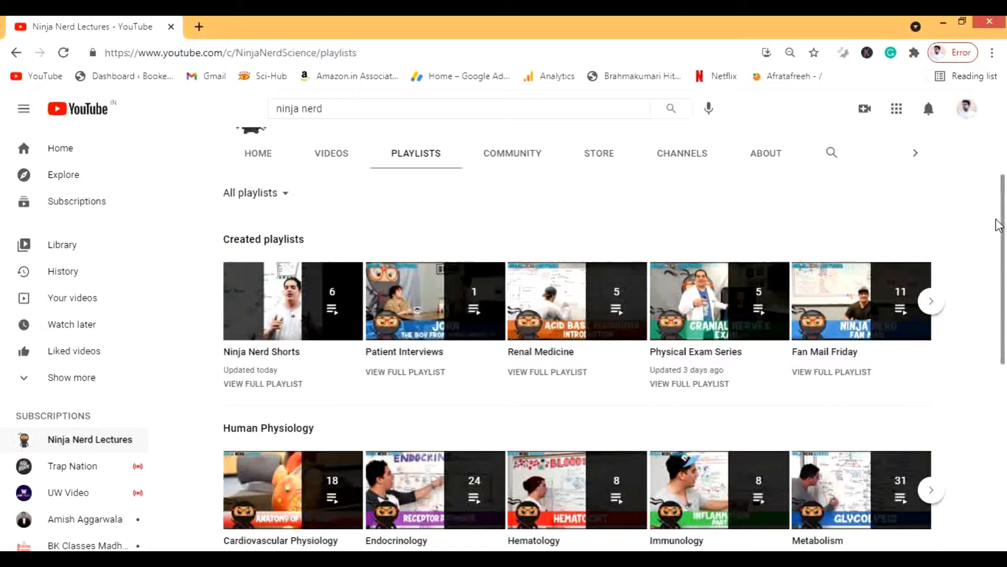
drag(998, 223, 997, 290)
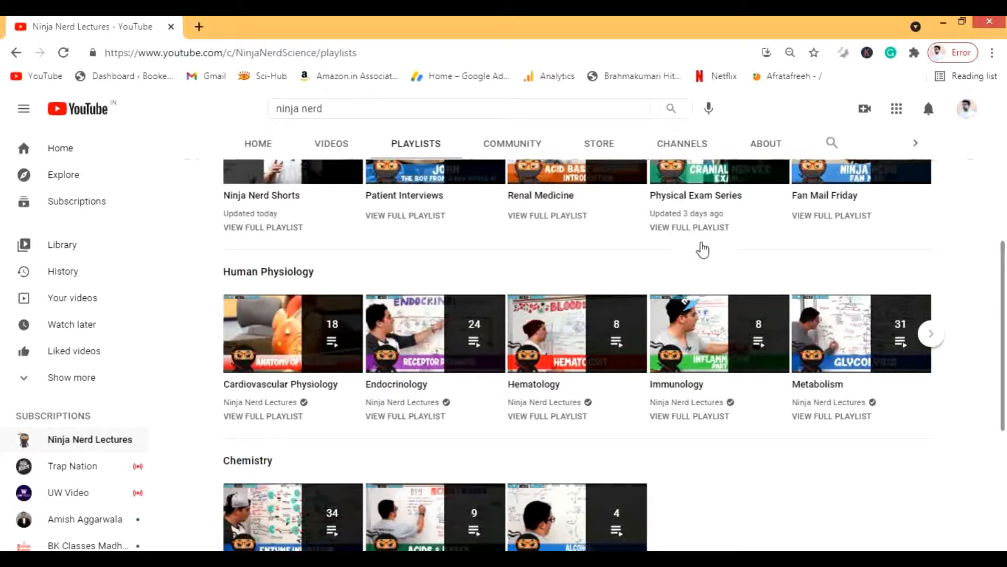
drag(1003, 288, 994, 338)
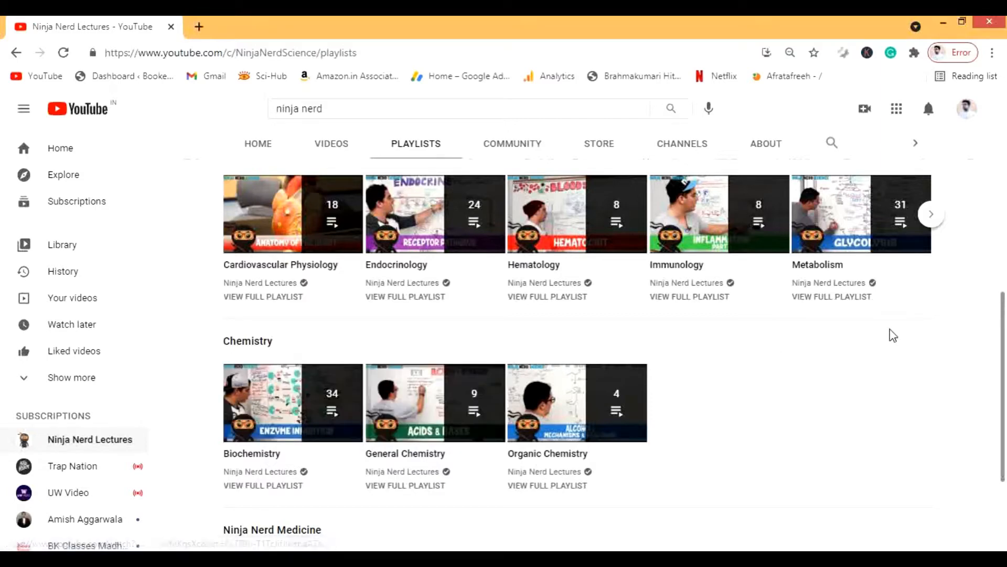
scroll(998, 355, down, 2)
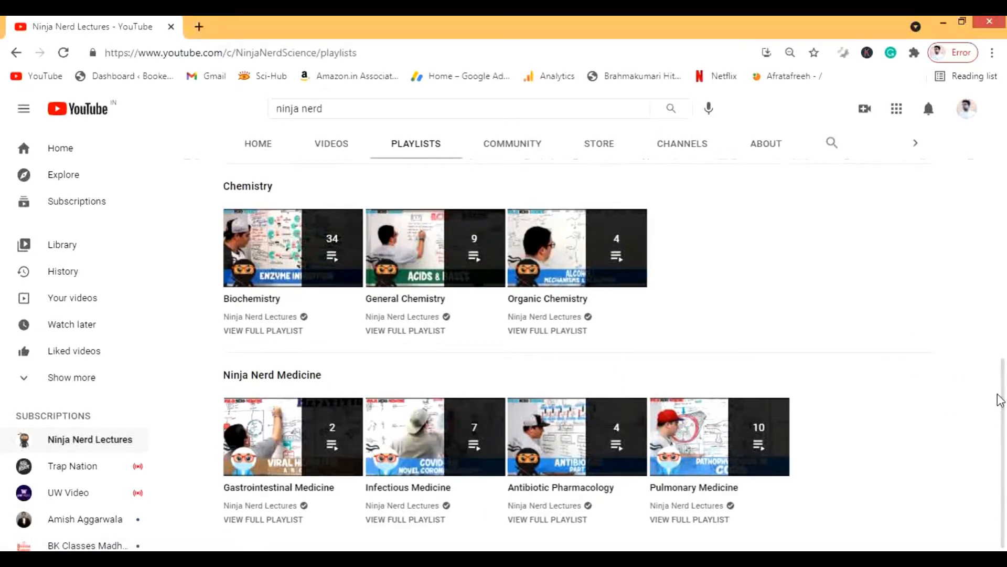
mouse_move(1001, 400)
mouse_down()
mouse_move(1003, 166)
mouse_move(1003, 394)
mouse_up()
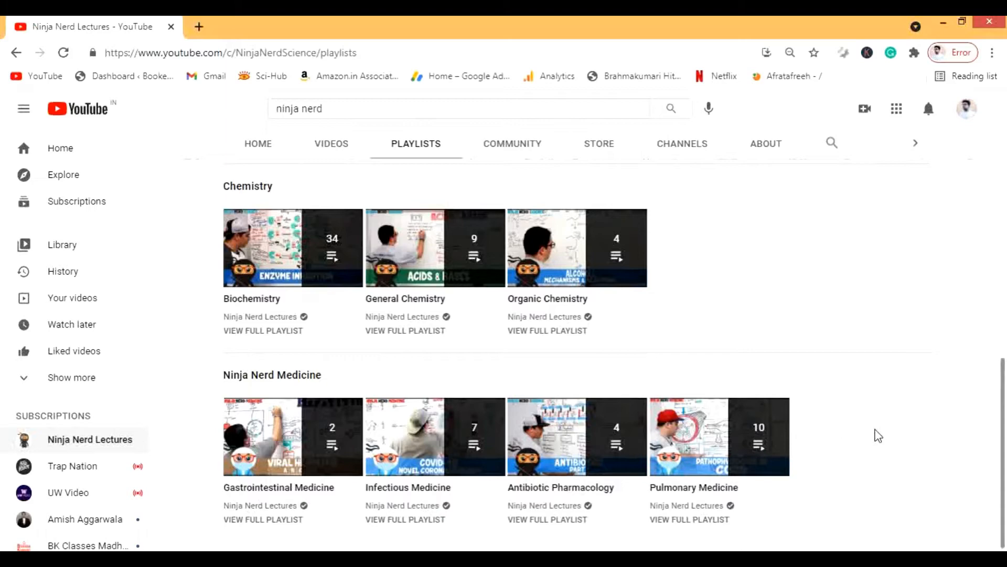
drag(1003, 385, 924, 179)
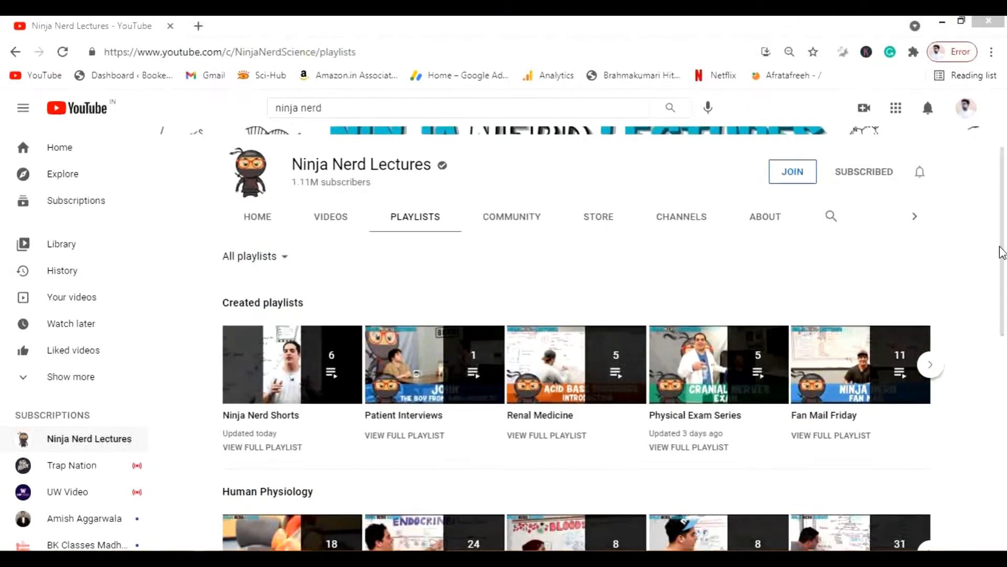
mouse_move(1003, 252)
mouse_down()
mouse_move(1004, 382)
mouse_move(1004, 234)
mouse_up()
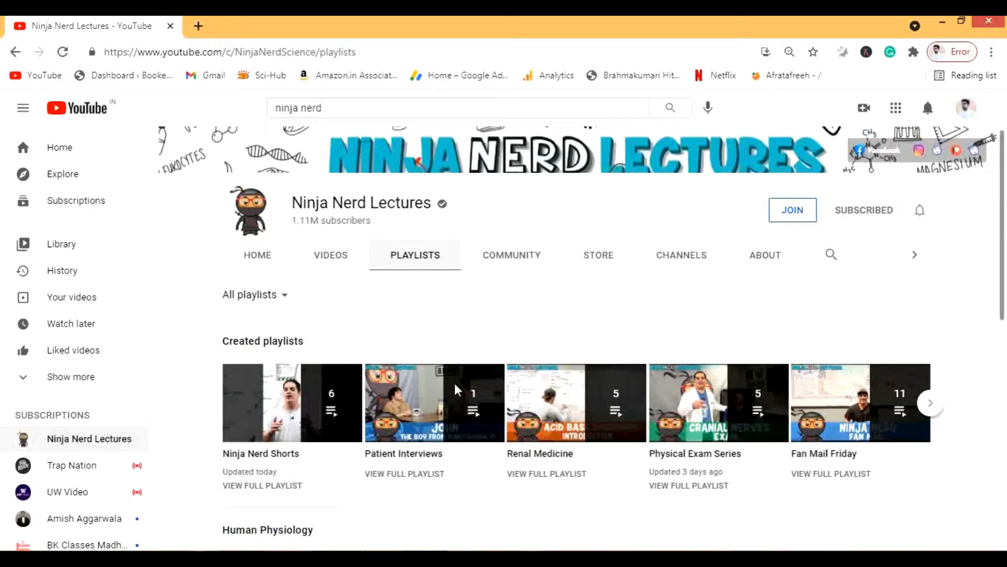
- Filter the playlists view to Created playlists only, shown as a full grid
click(263, 296)
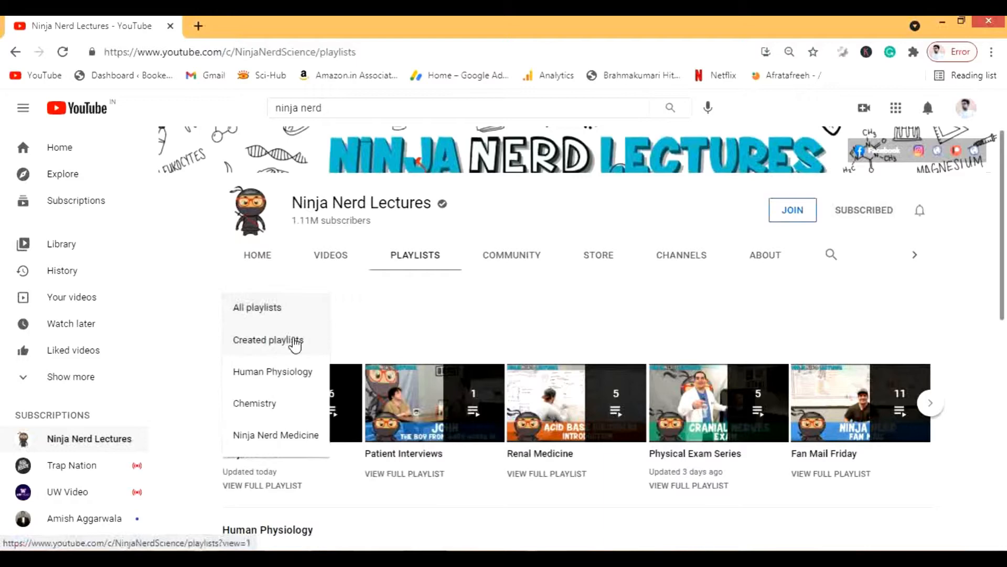
click(295, 346)
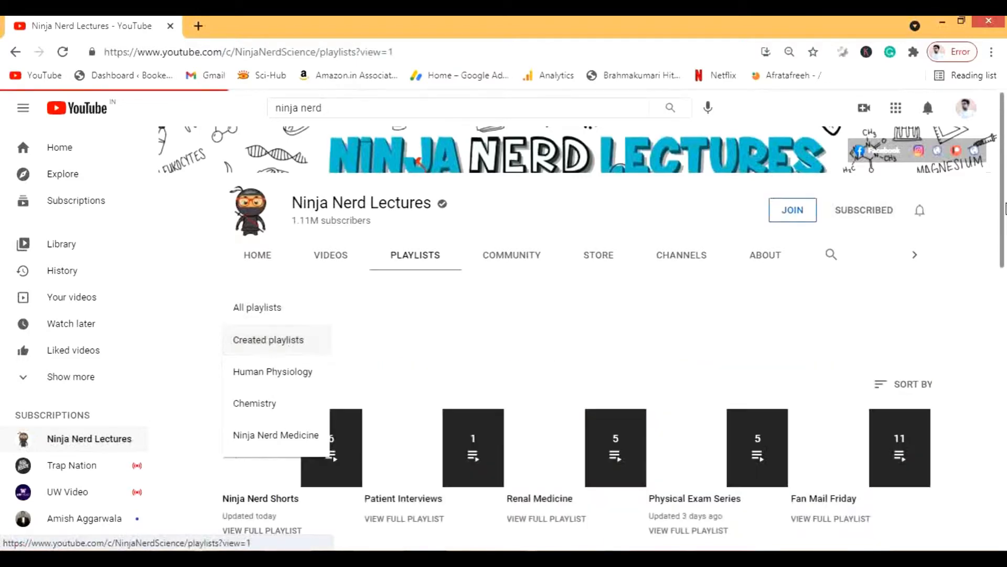
scroll(998, 286, down, 2)
scroll(999, 286, down, 3)
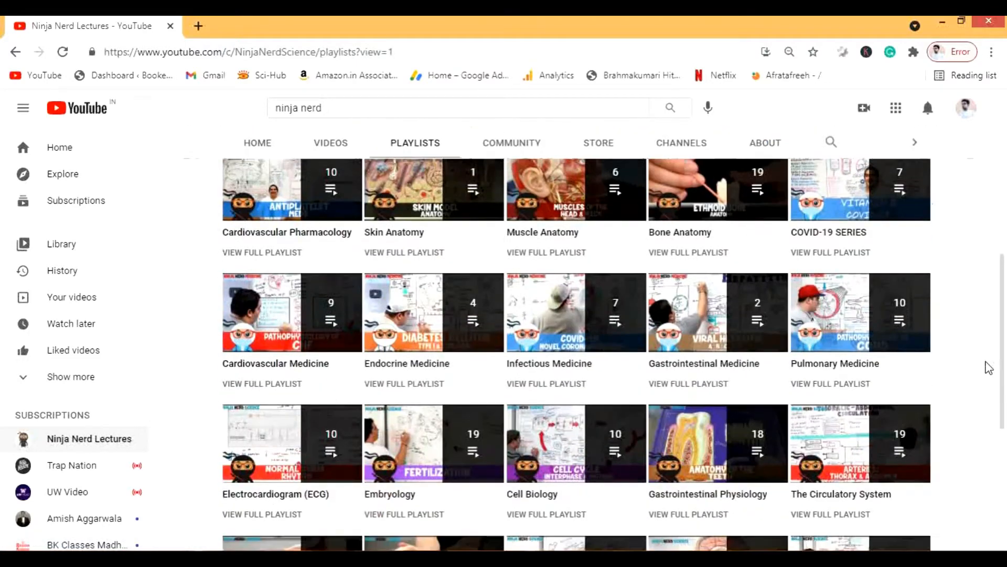
scroll(984, 367, down, 1)
scroll(993, 241, up, 5)
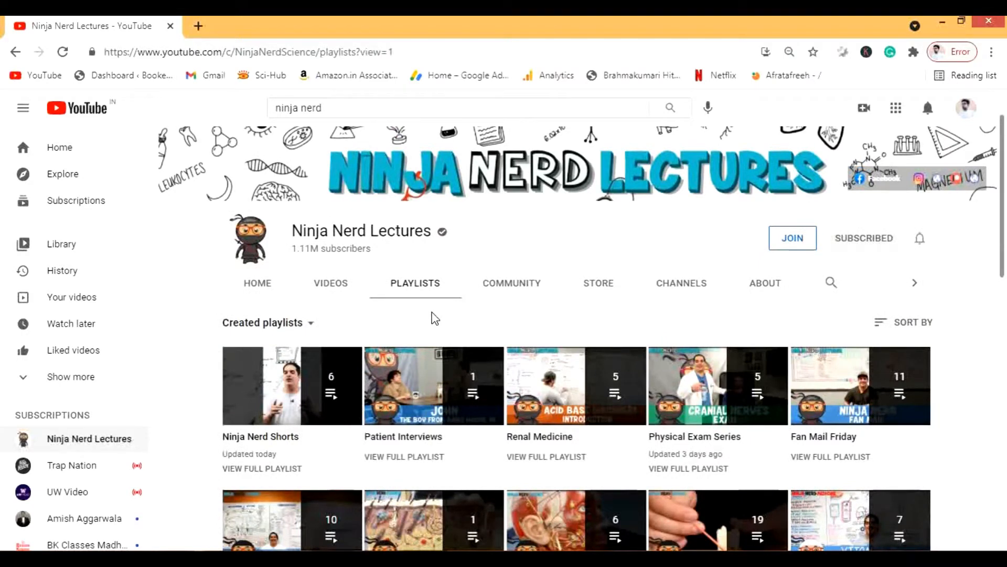
scroll(434, 317, down, 2)
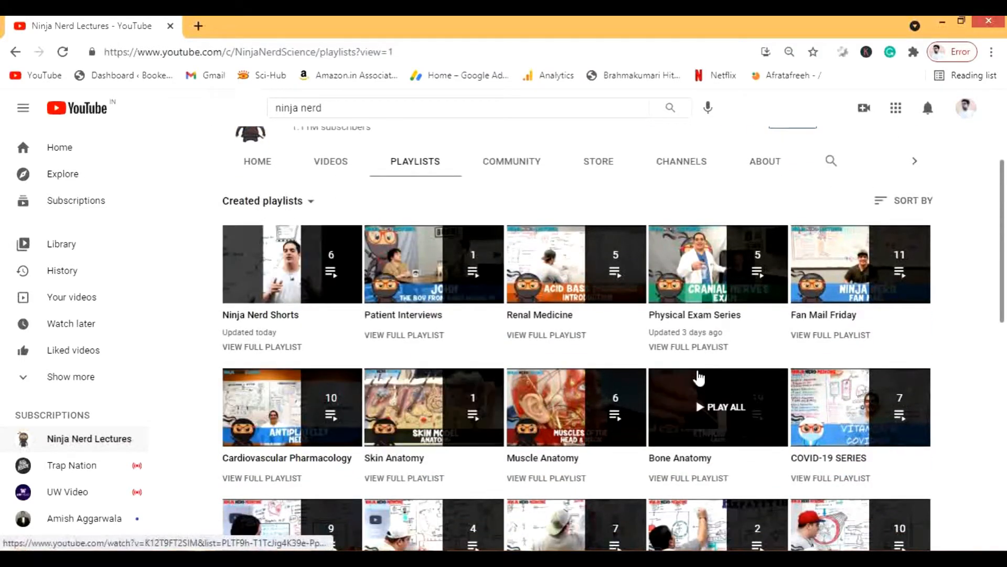
scroll(693, 378, down, 2)
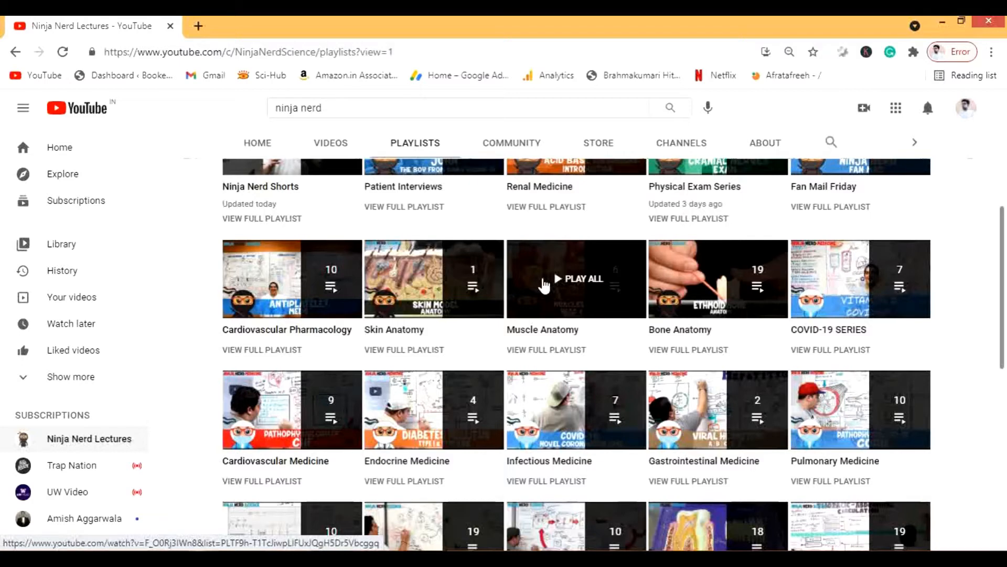
scroll(544, 285, down, 1)
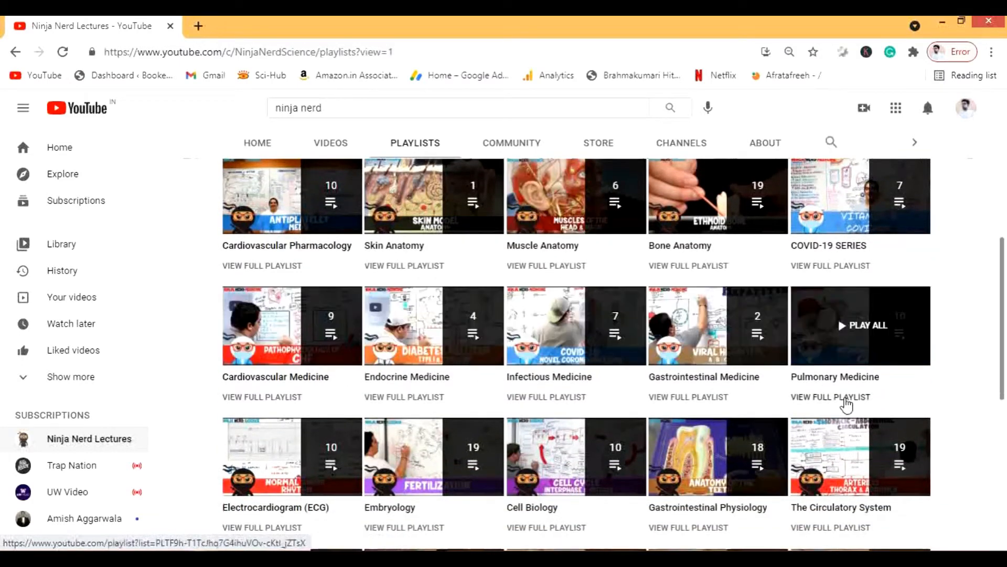
scroll(846, 404, down, 2)
scroll(846, 404, down, 3)
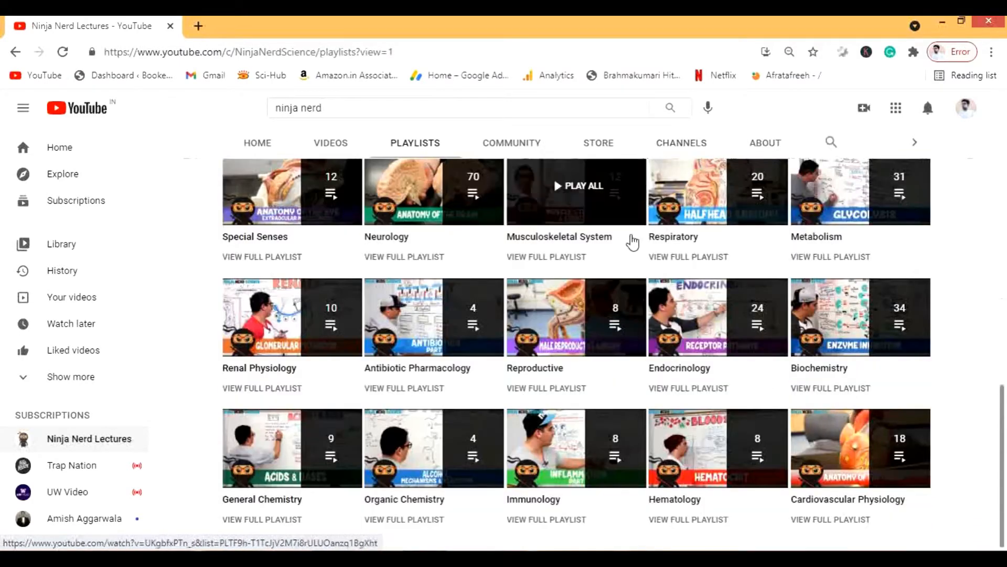
scroll(394, 292, up, 1)
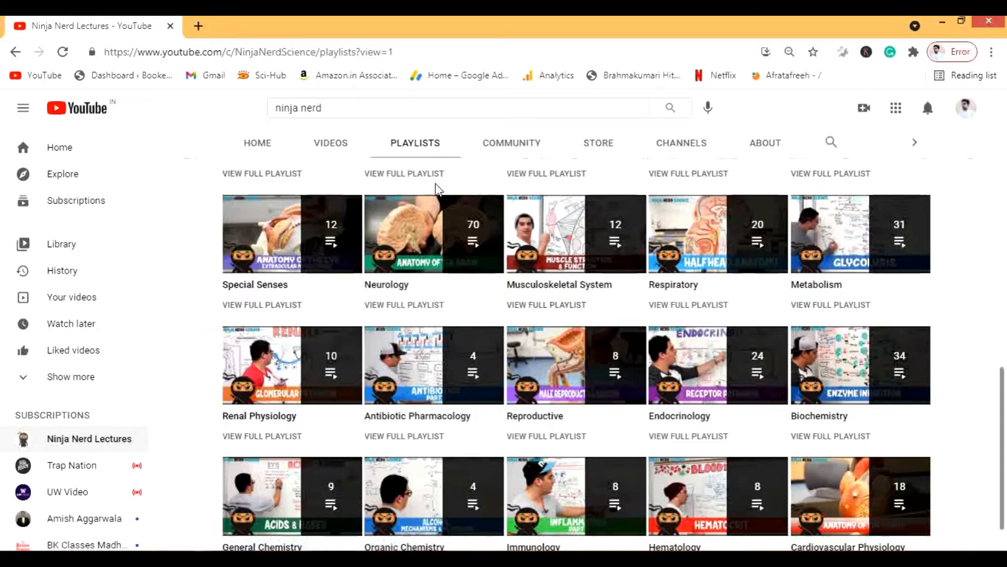
scroll(344, 265, up, 1)
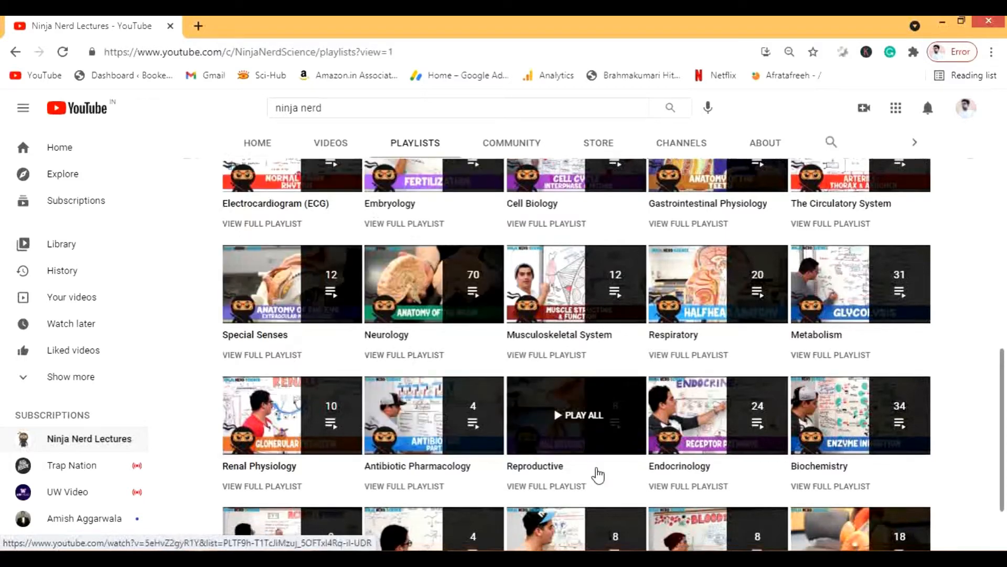
scroll(596, 472, down, 2)
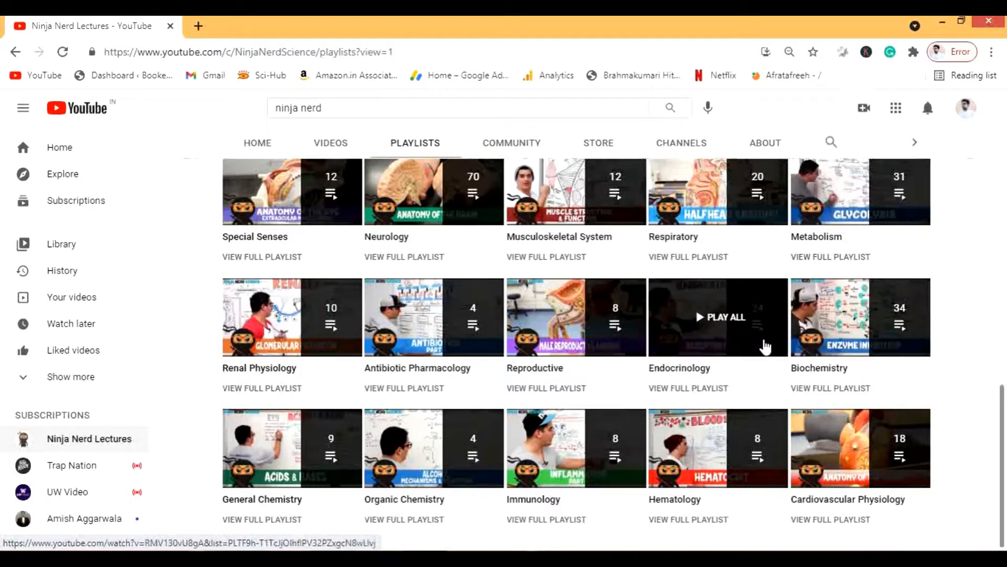
scroll(765, 347, up, 10)
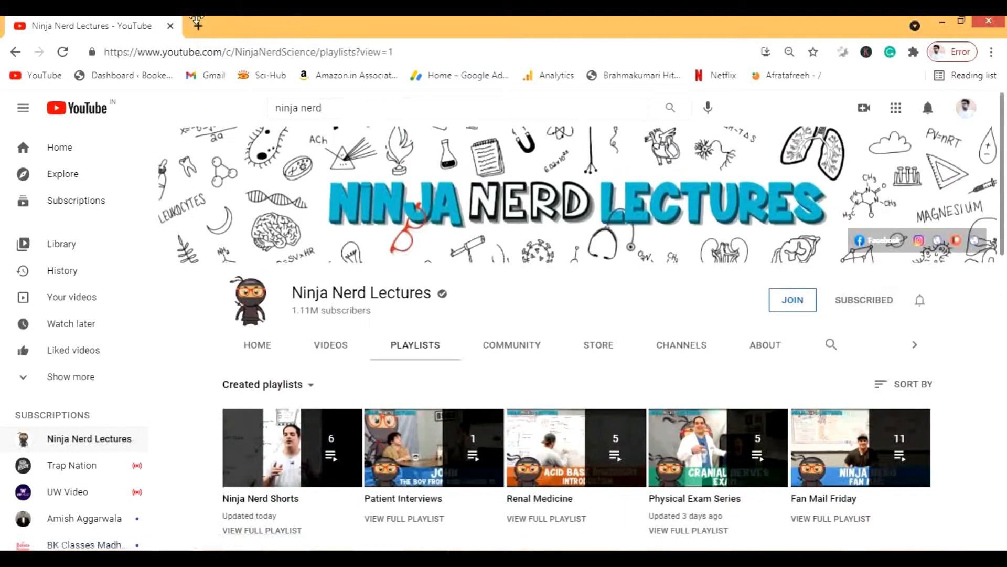
- Load bookeshi.com in a new browser tab
click(198, 30)
click(210, 57)
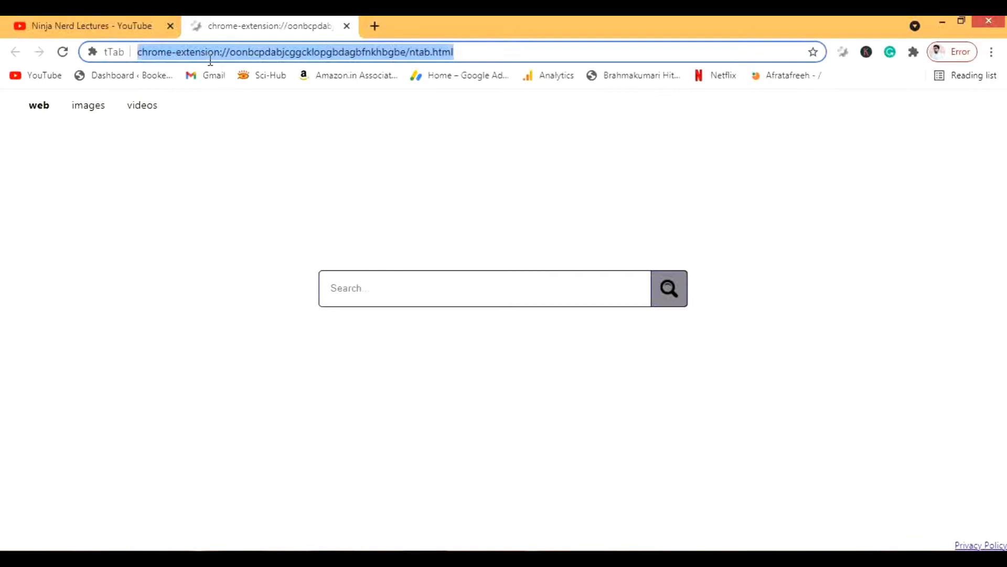
text(b)
key(Return)
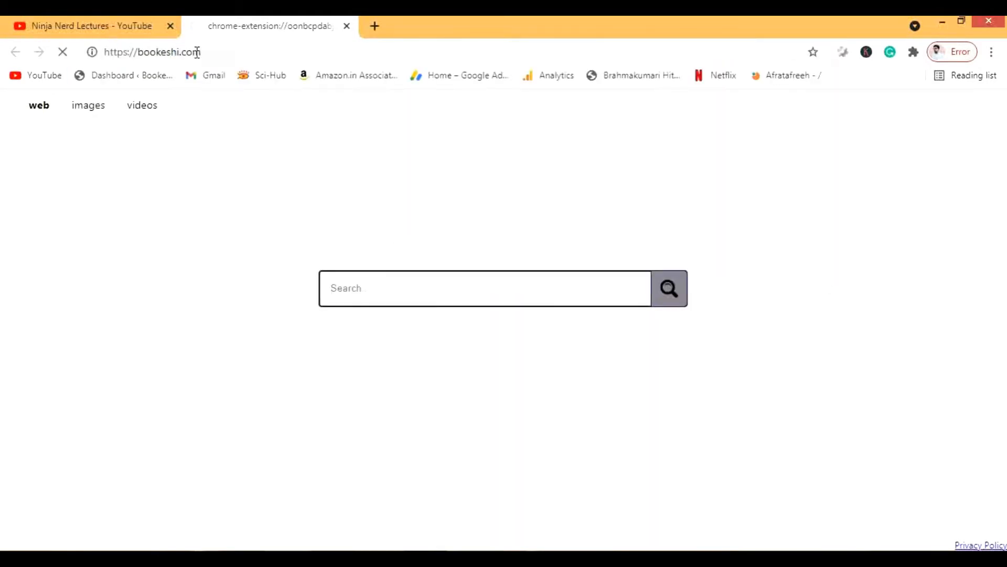
- Flip between the Bookeshi home page and the Ninja Nerd Lectures playlists tab
click(144, 31)
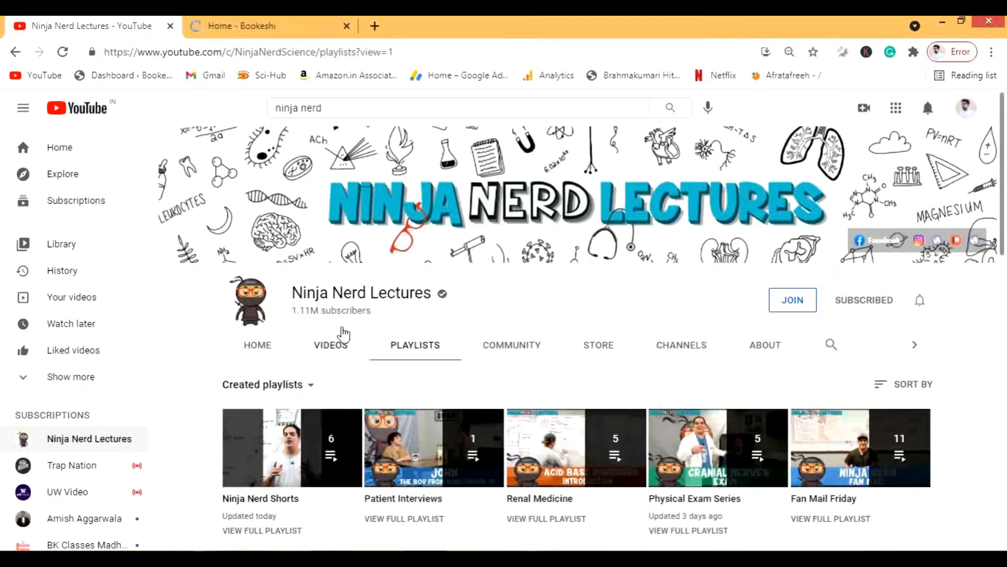
click(301, 27)
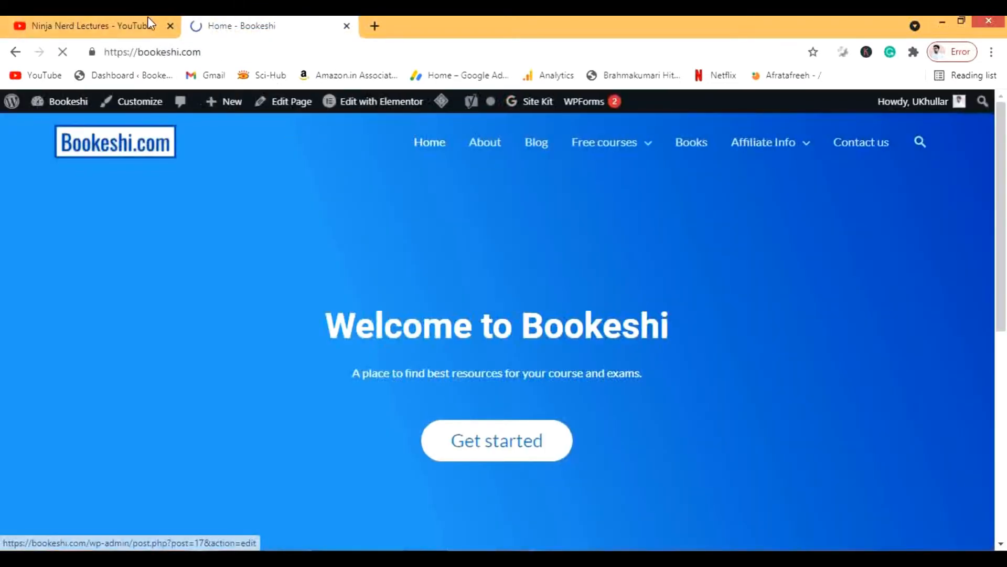
click(132, 29)
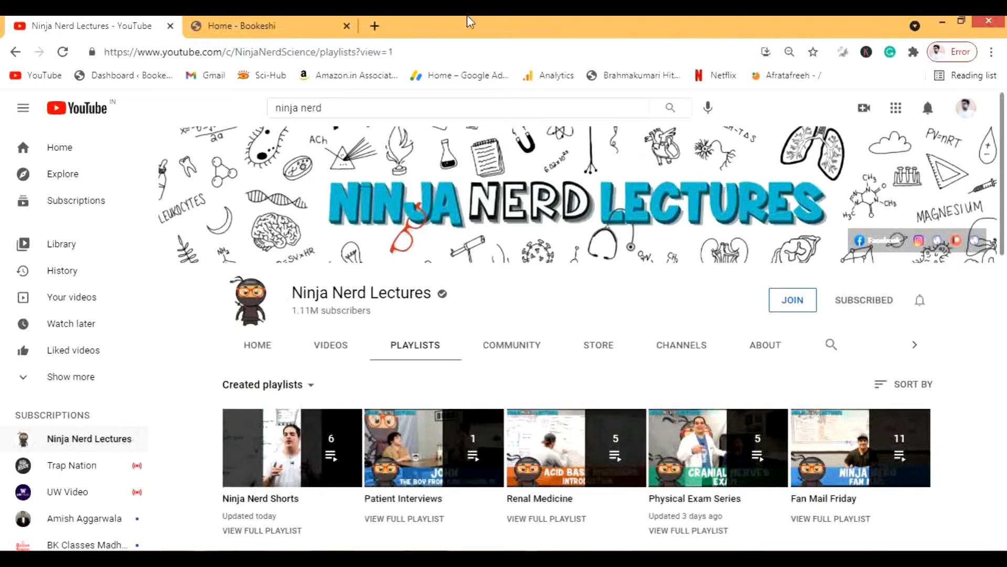
- From Bookeshi's Free courses > Medical subjects, open the Gastrointestinal/Digestive system Physiology videos page
click(260, 23)
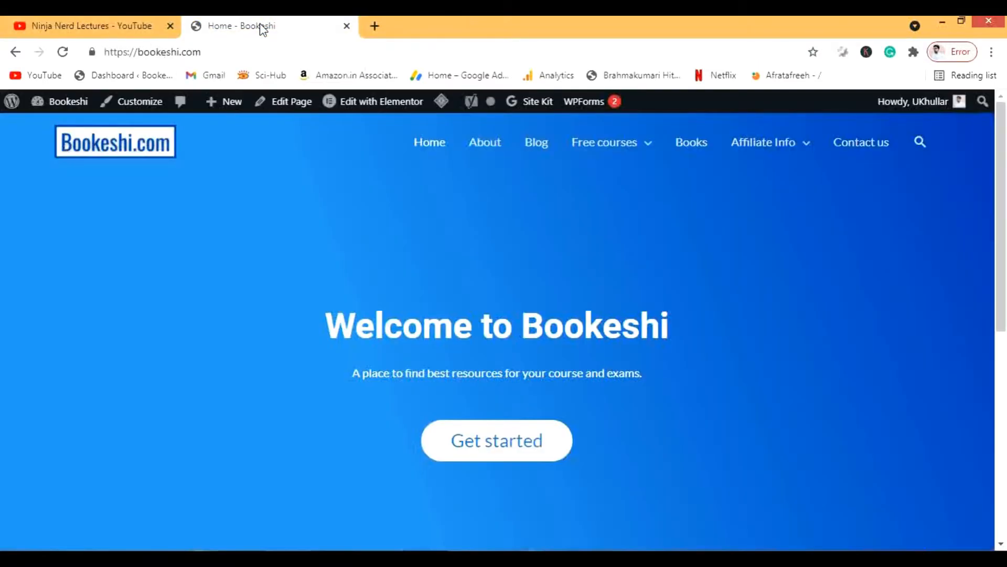
mouse_move(605, 142)
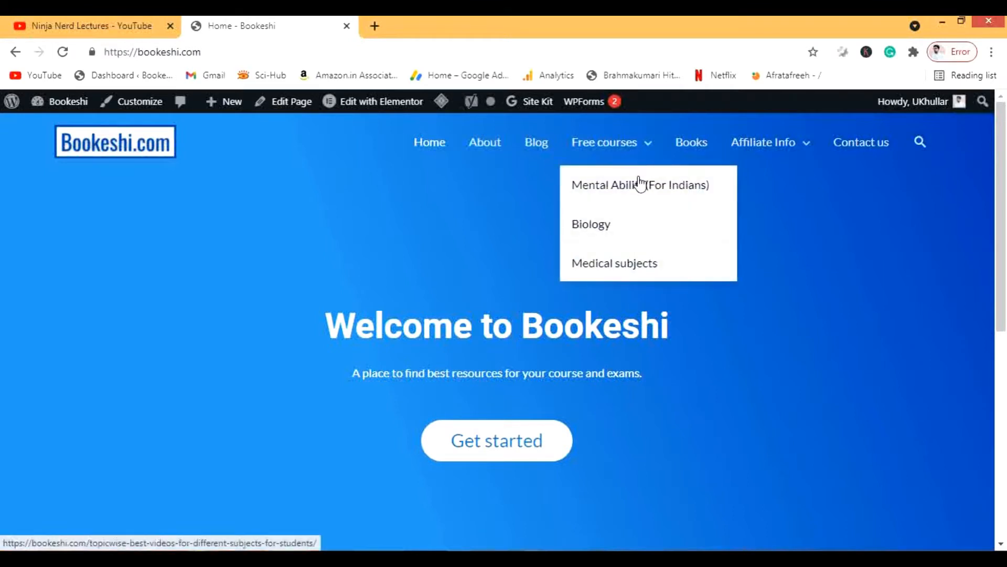
click(620, 269)
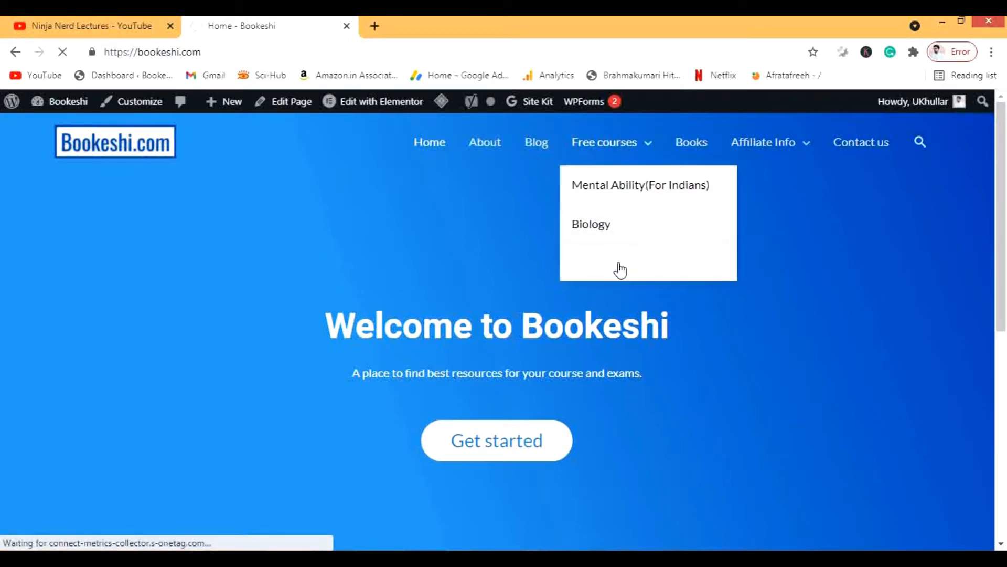
scroll(487, 378, down, 3)
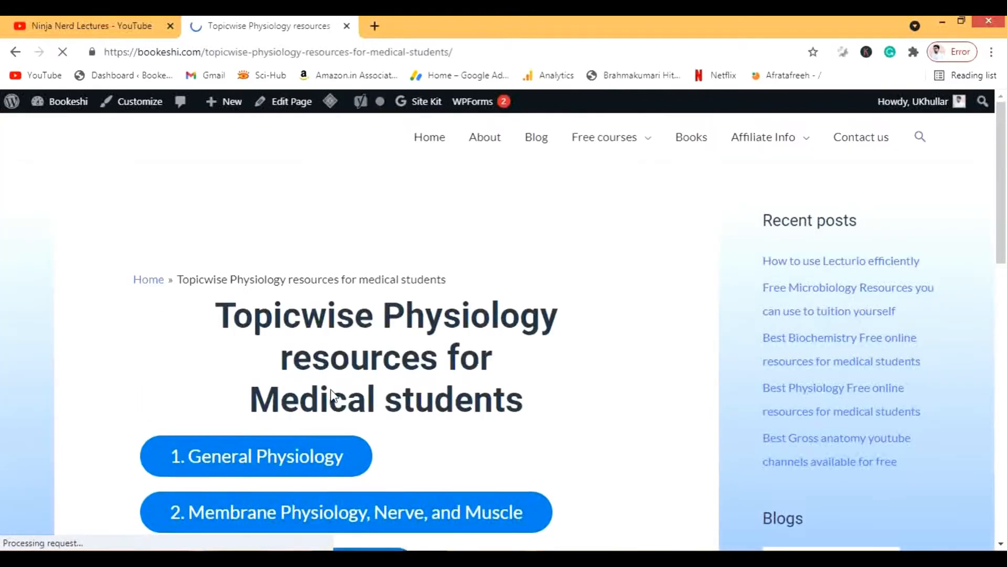
scroll(332, 395, down, 5)
scroll(333, 396, down, 2)
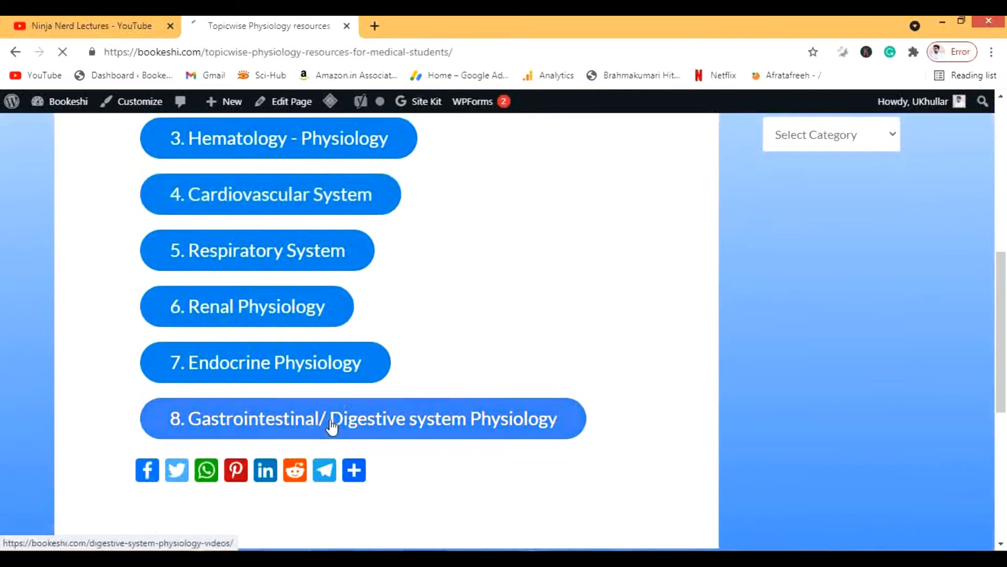
click(332, 425)
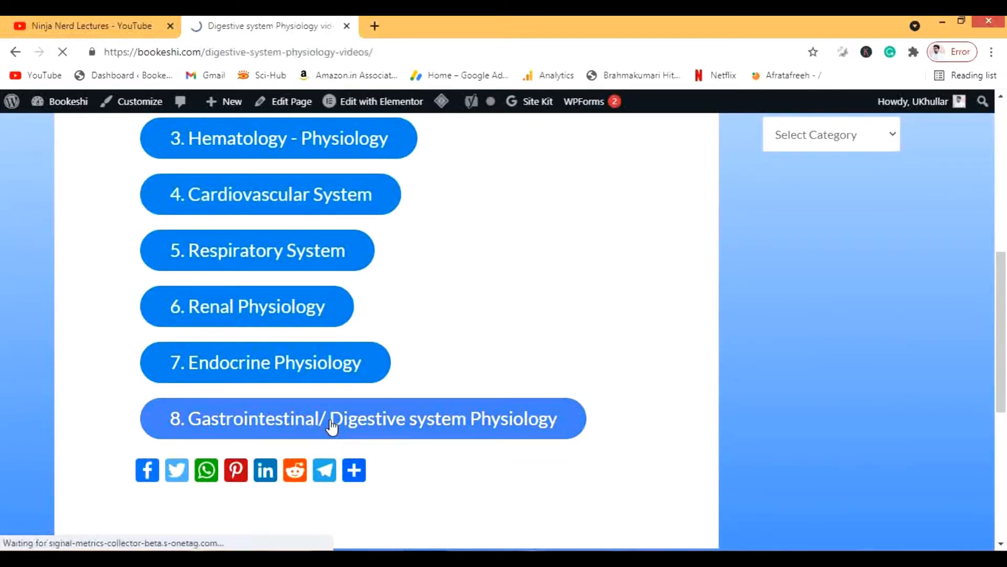
scroll(349, 469, down, 2)
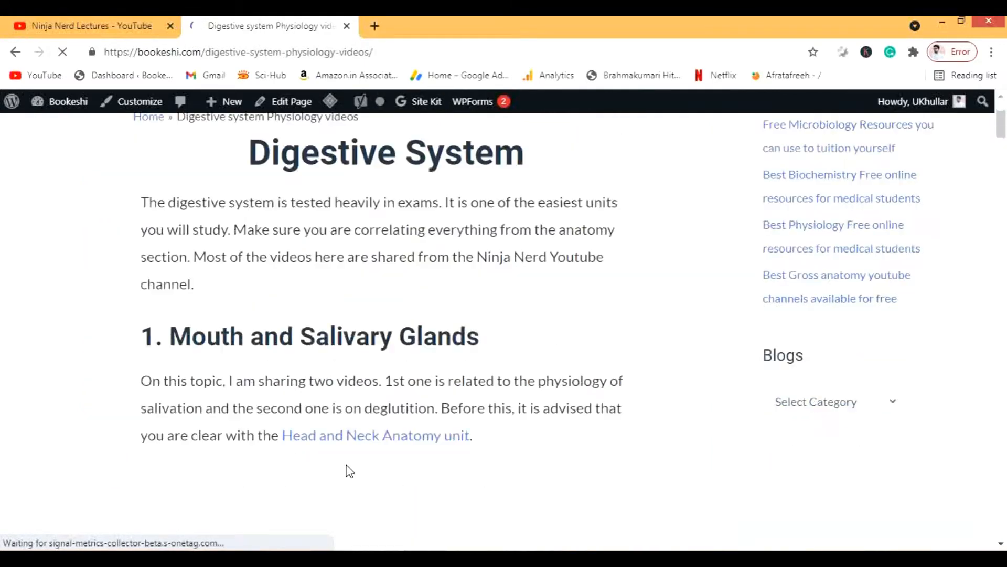
scroll(349, 470, down, 2)
scroll(349, 470, down, 2)
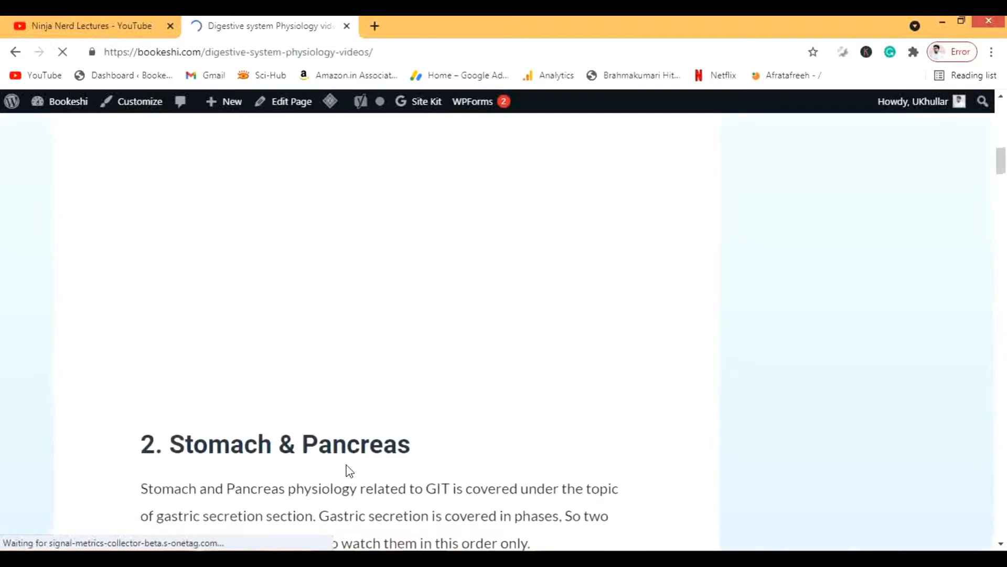
scroll(349, 470, down, 2)
scroll(349, 470, down, 3)
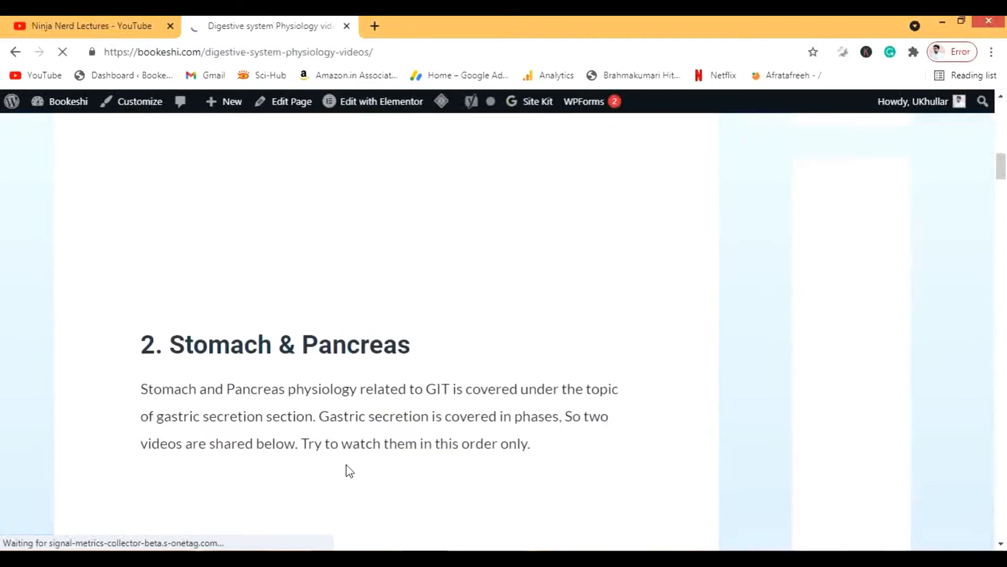
scroll(349, 470, down, 3)
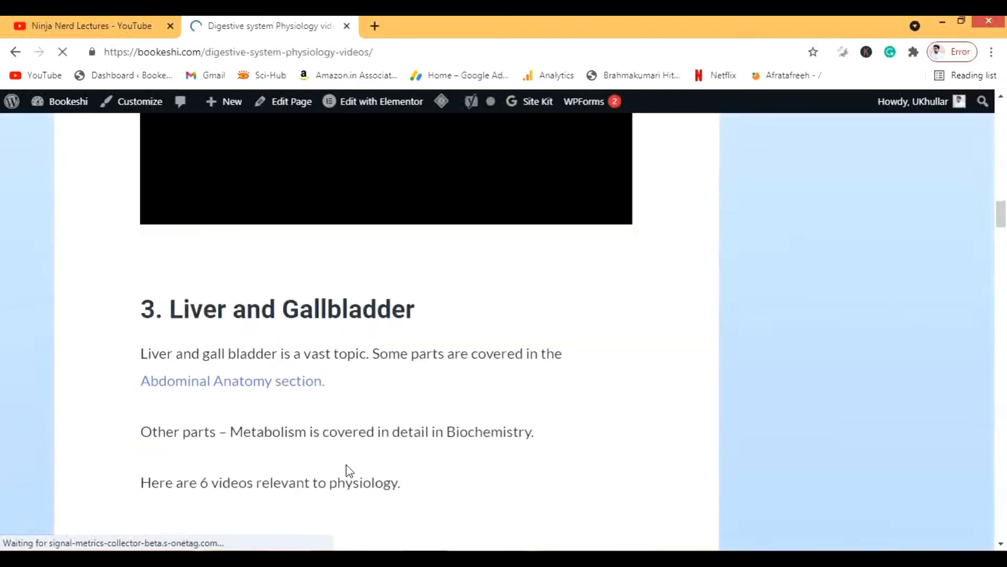
scroll(349, 469, down, 3)
scroll(349, 470, down, 3)
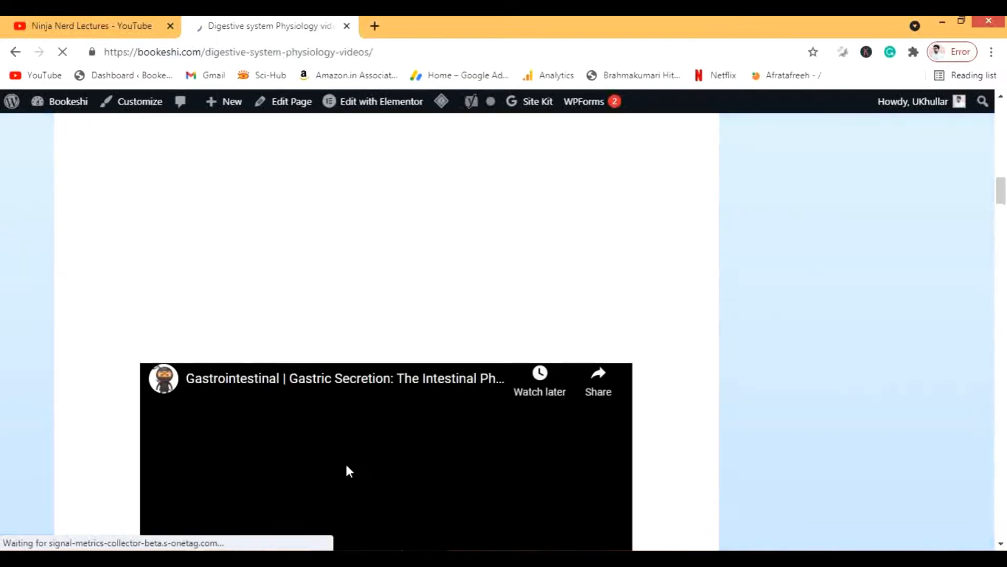
scroll(365, 468, down, 3)
scroll(364, 468, down, 2)
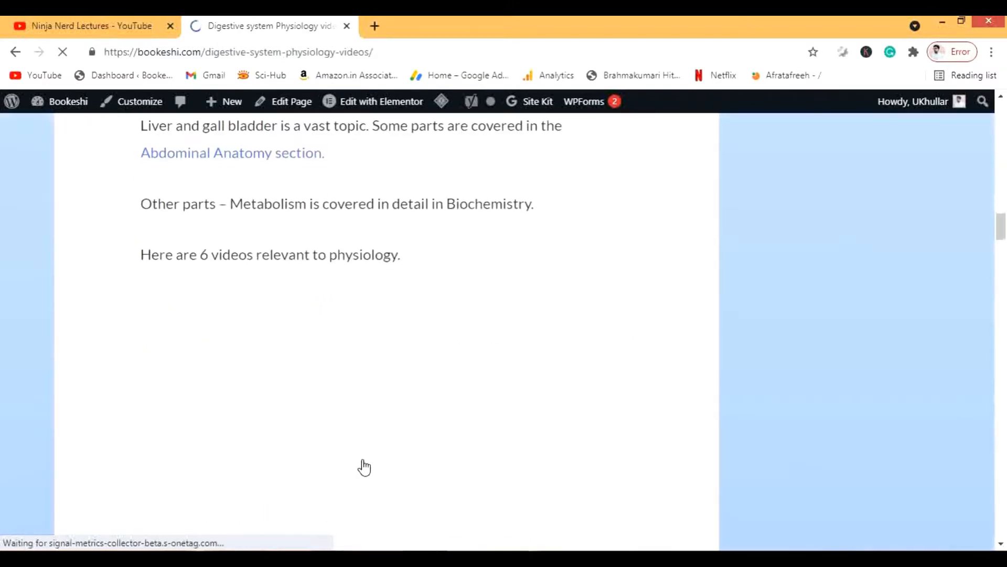
scroll(364, 468, down, 3)
scroll(365, 467, up, 2)
scroll(364, 468, up, 2)
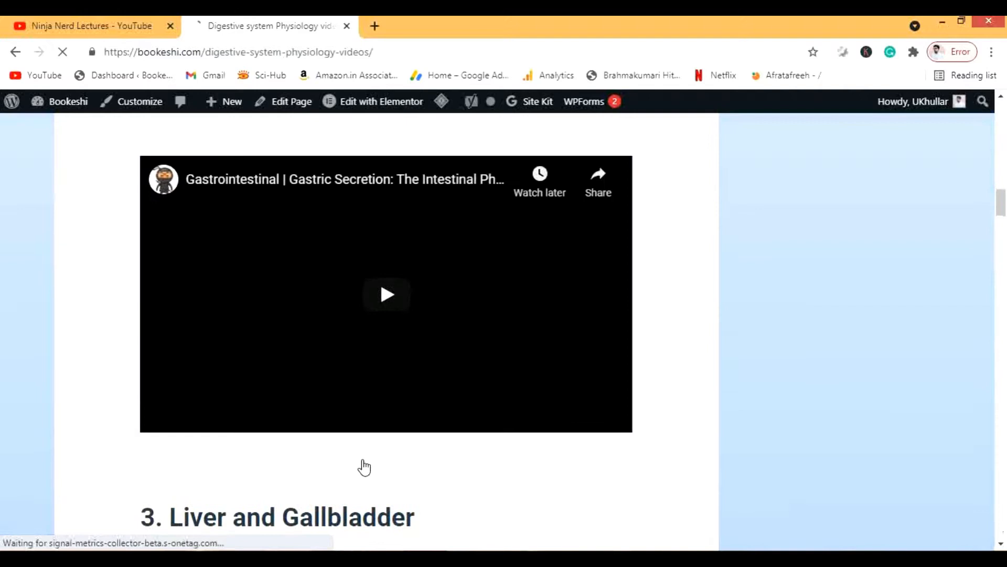
scroll(365, 468, up, 2)
scroll(364, 467, up, 2)
scroll(364, 468, up, 2)
scroll(364, 467, up, 2)
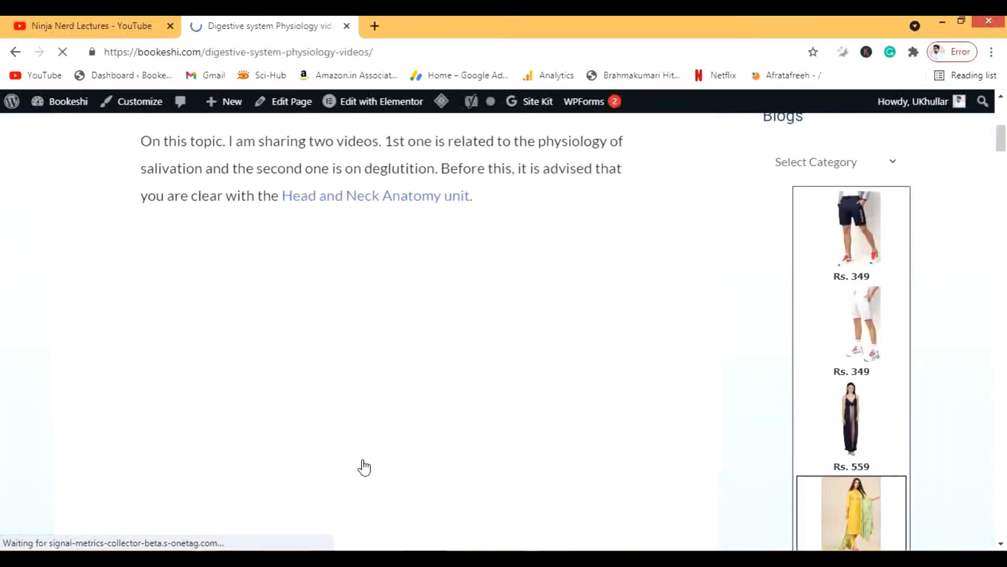
scroll(362, 466, up, 3)
scroll(243, 257, up, 2)
scroll(243, 257, up, 2)
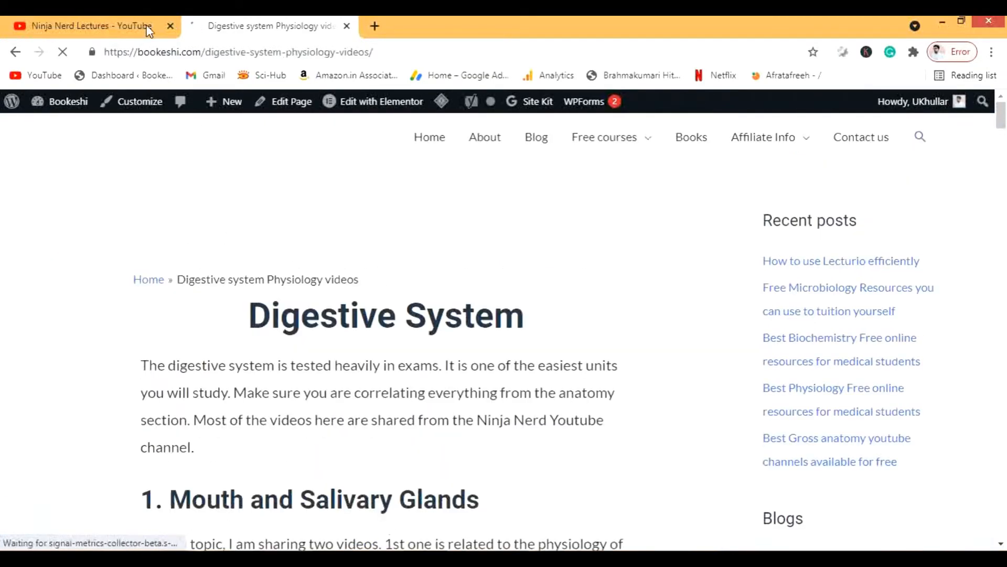
- Return to the YouTube channel and close the Bookeshi digestive system tab
click(99, 27)
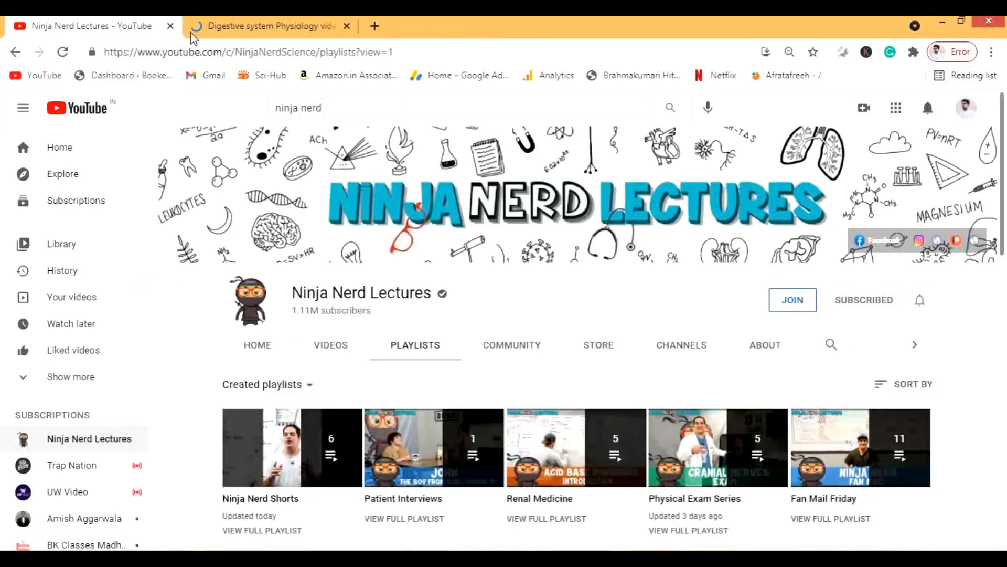
click(344, 28)
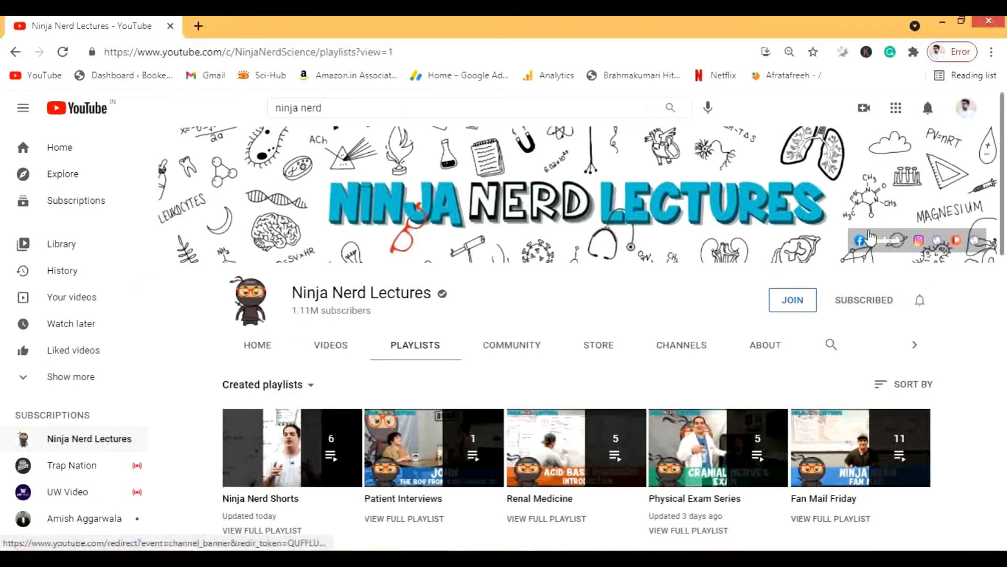
- Open the channel's Facebook and Instagram links in new tabs, returning to the channel each time
click(890, 248)
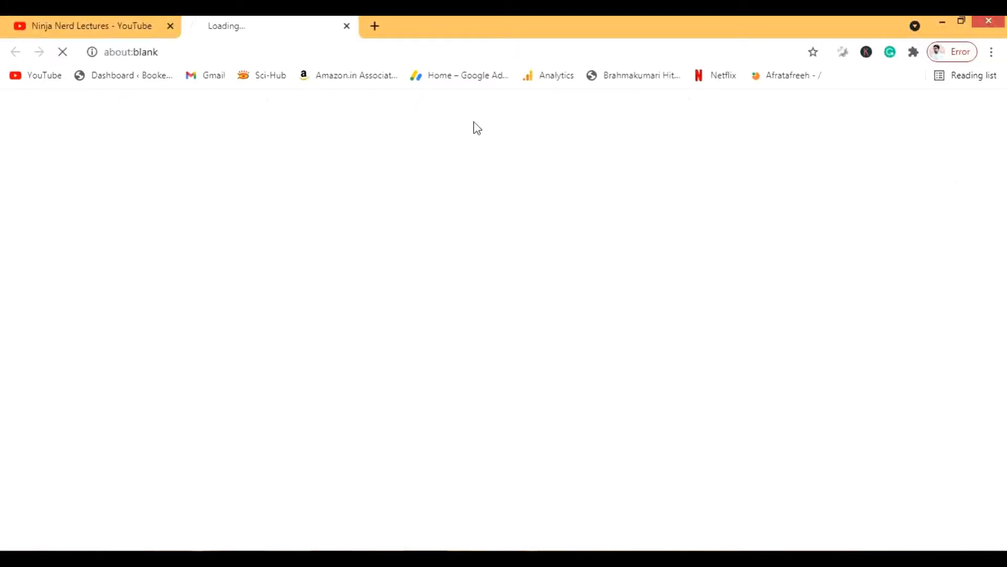
click(127, 22)
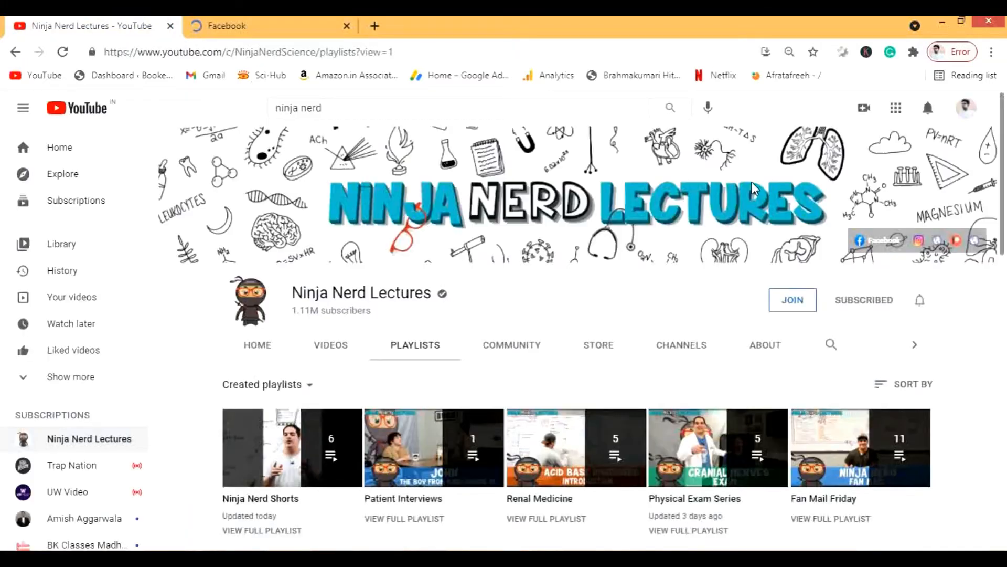
click(921, 243)
click(146, 29)
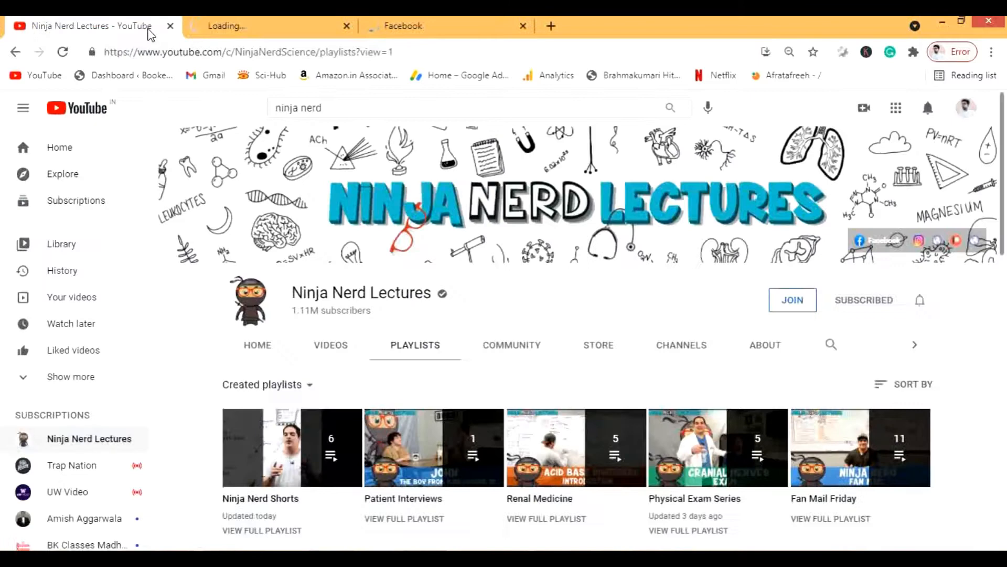
- Open the ninjanerd.org store and one more channel link in new tabs
click(939, 243)
click(89, 27)
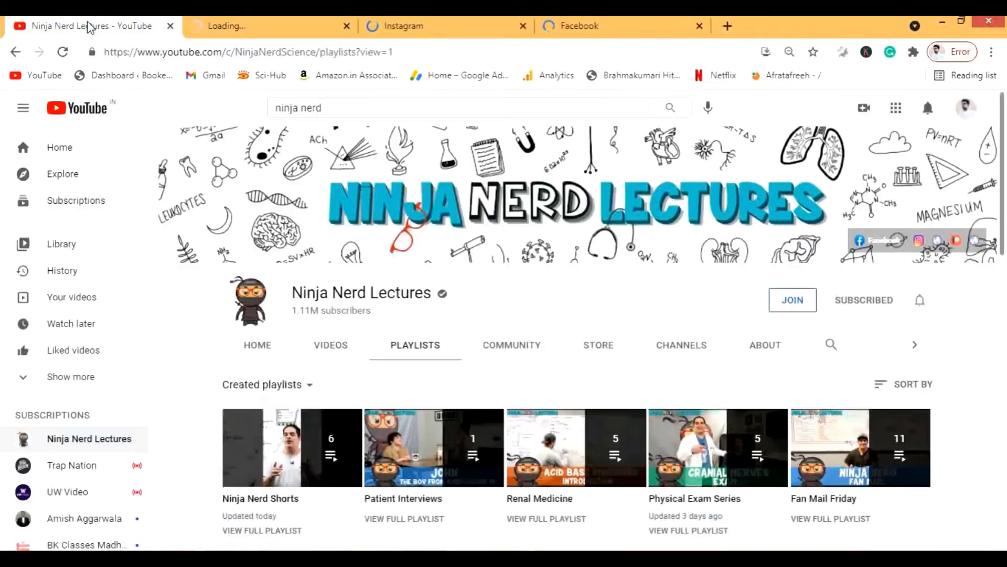
click(956, 241)
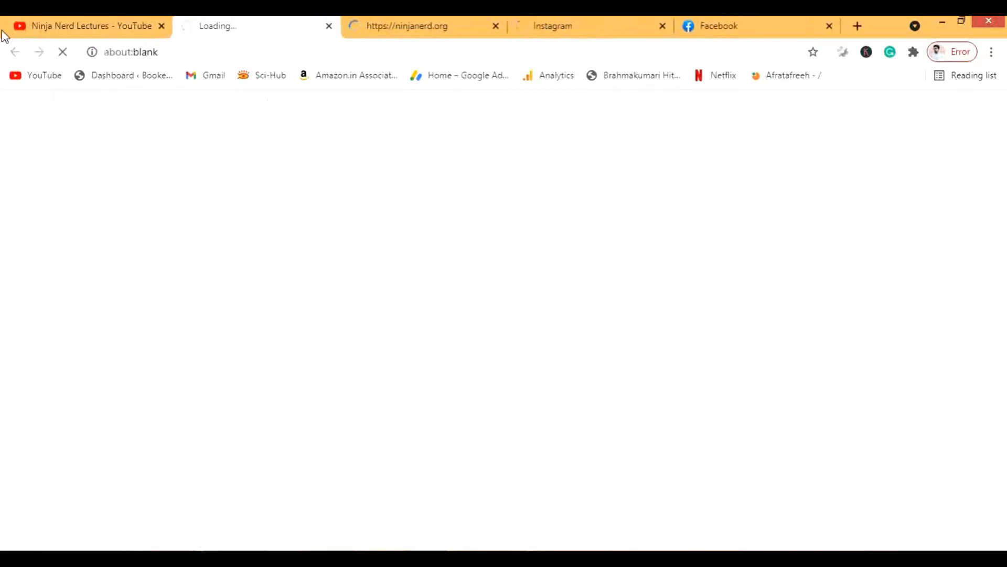
- Go back to the channel page before browsing the Ninja Nerd store tab
click(48, 29)
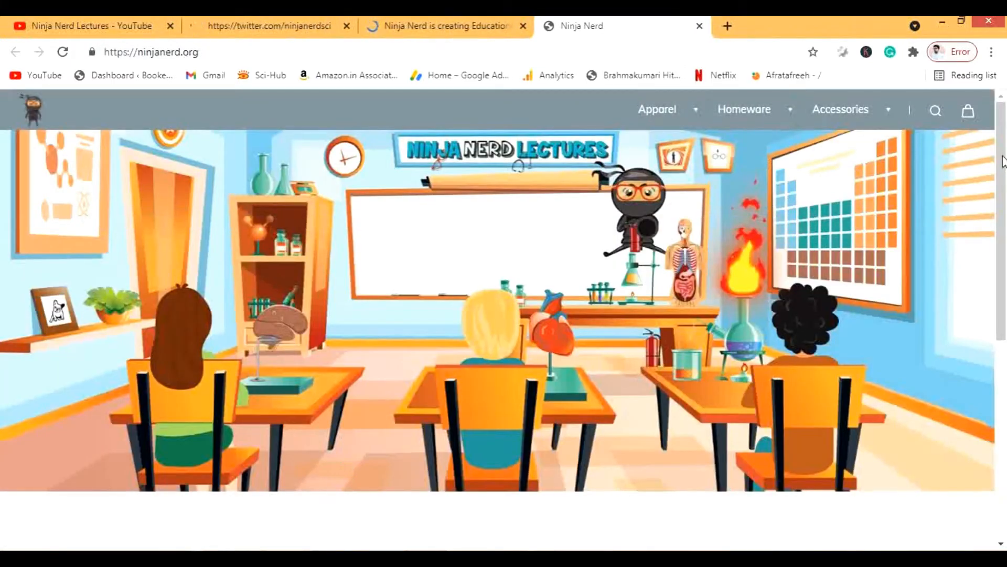
mouse_move(1004, 177)
mouse_down()
mouse_move(1002, 264)
mouse_move(997, 194)
mouse_up()
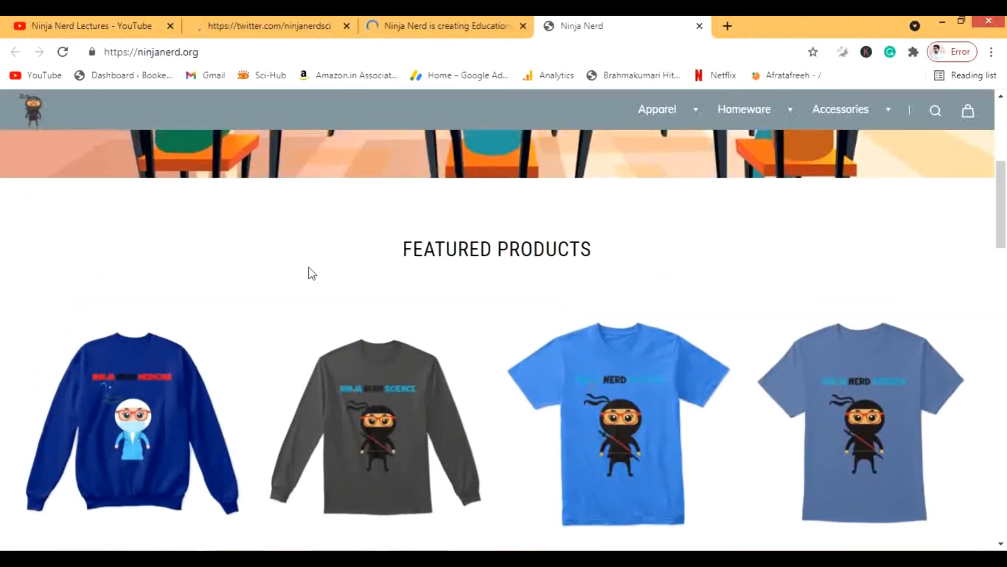
mouse_move(1000, 233)
mouse_down()
mouse_move(1004, 381)
mouse_move(967, 506)
mouse_move(1006, 234)
mouse_move(967, 541)
mouse_up()
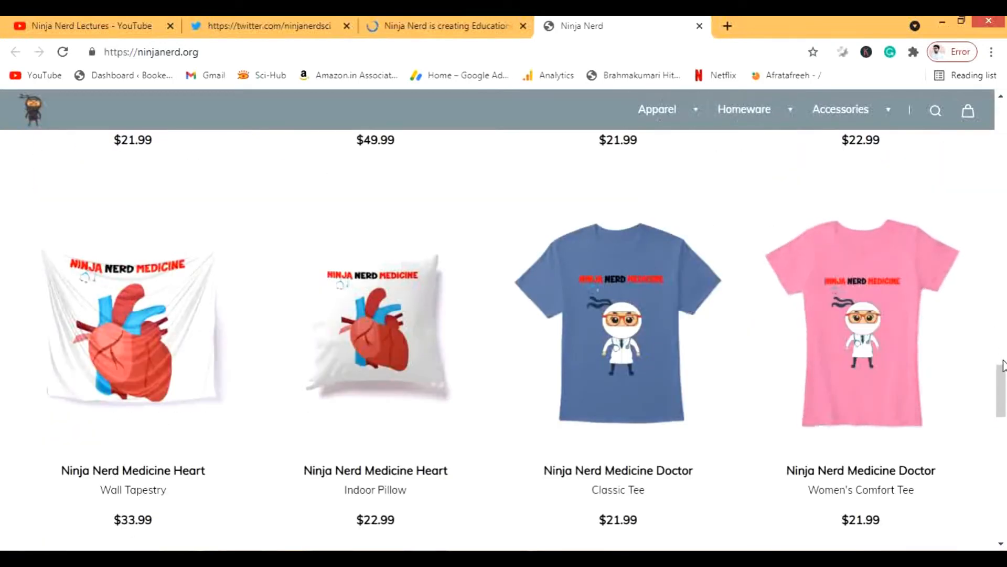
mouse_move(1004, 365)
mouse_down()
mouse_move(976, 513)
mouse_move(1001, 111)
mouse_up()
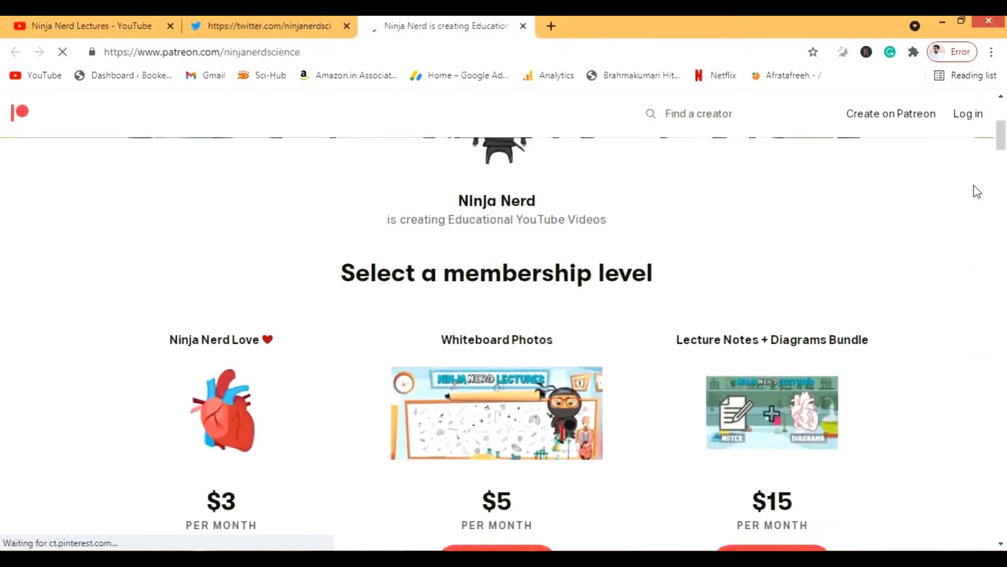
drag(1001, 150, 1002, 158)
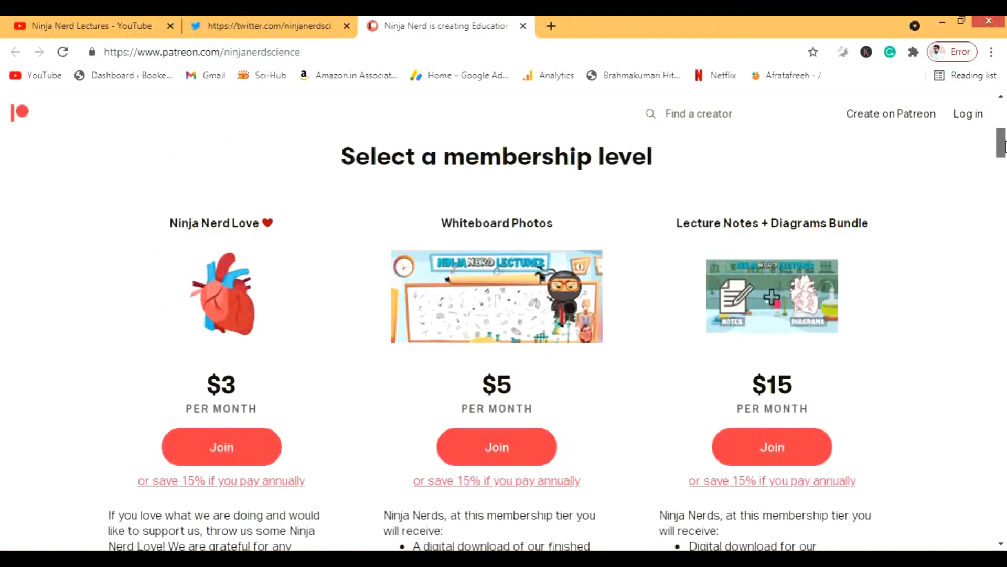
scroll(993, 158, down, 2)
scroll(990, 206, down, 5)
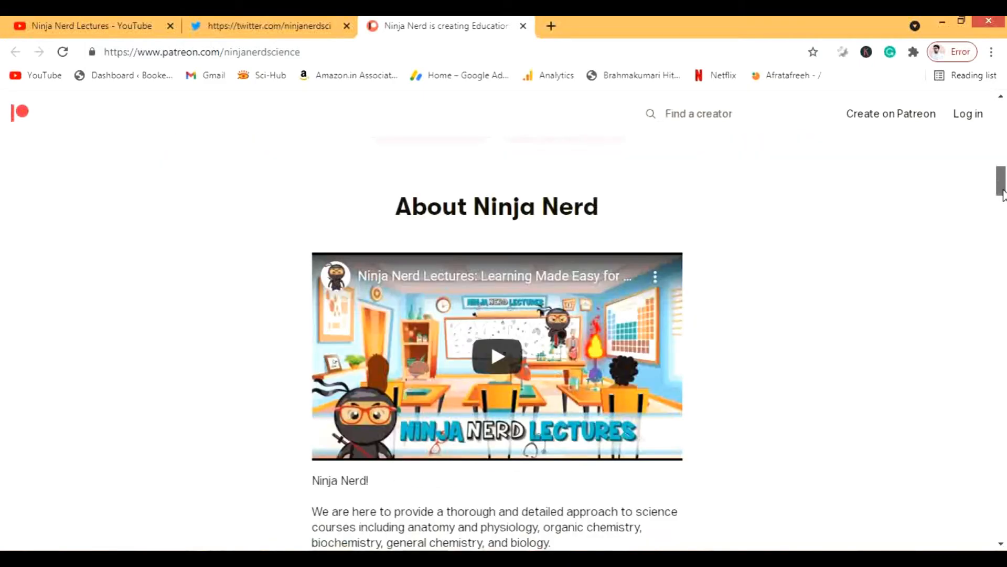
scroll(987, 260, down, 10)
scroll(984, 315, down, 10)
scroll(983, 340, down, 5)
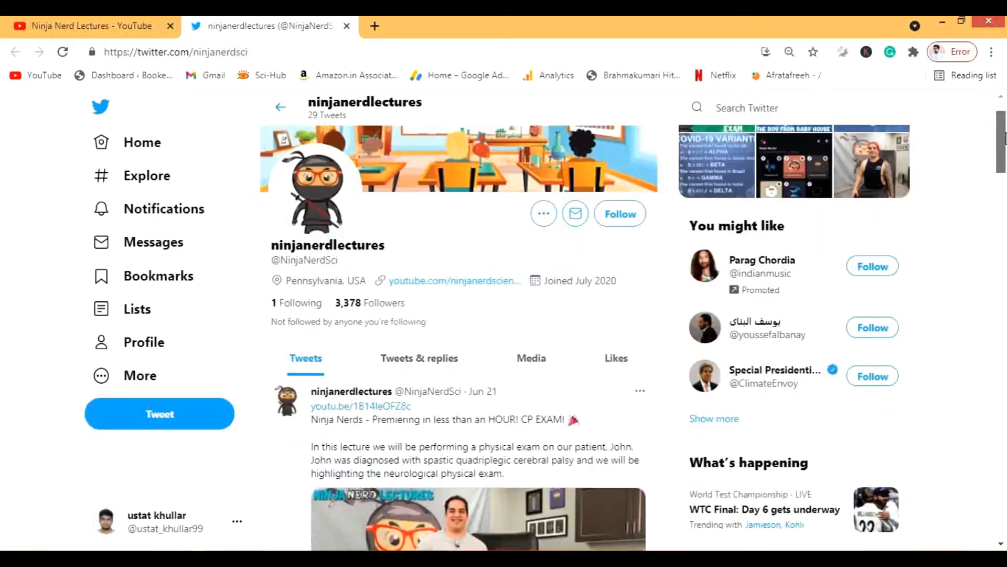
mouse_move(1002, 132)
mouse_down()
mouse_move(992, 322)
mouse_move(1002, 135)
mouse_up()
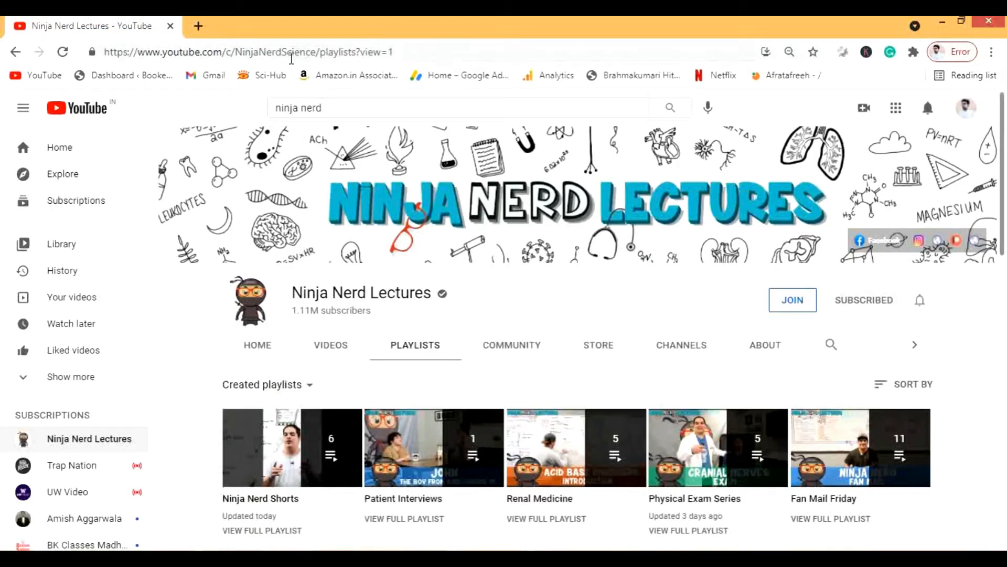
- Load coursera.org and open the recently viewed Science of Exercise course from University of Colorado Boulder
click(376, 50)
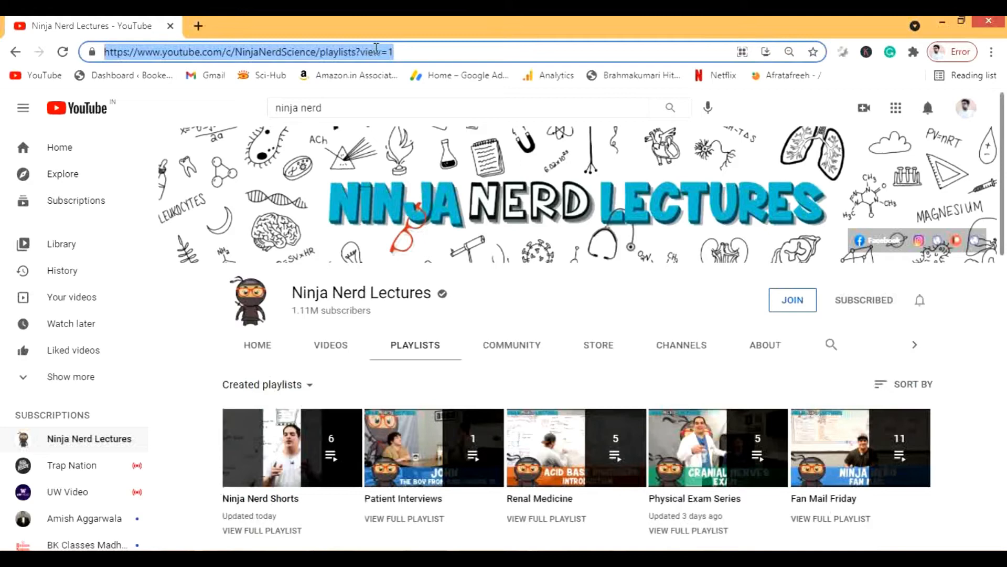
text(coursera.org)
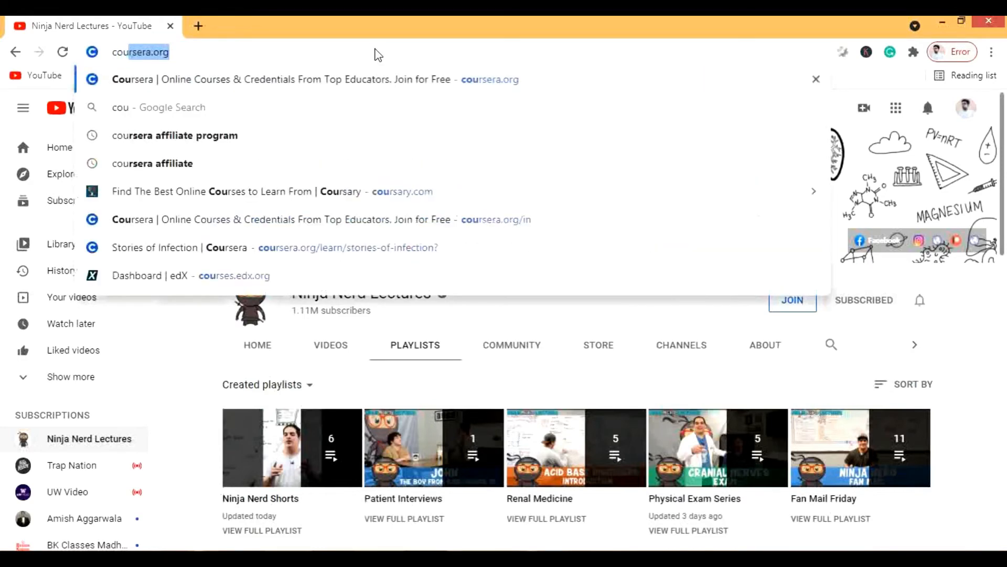
key(Return)
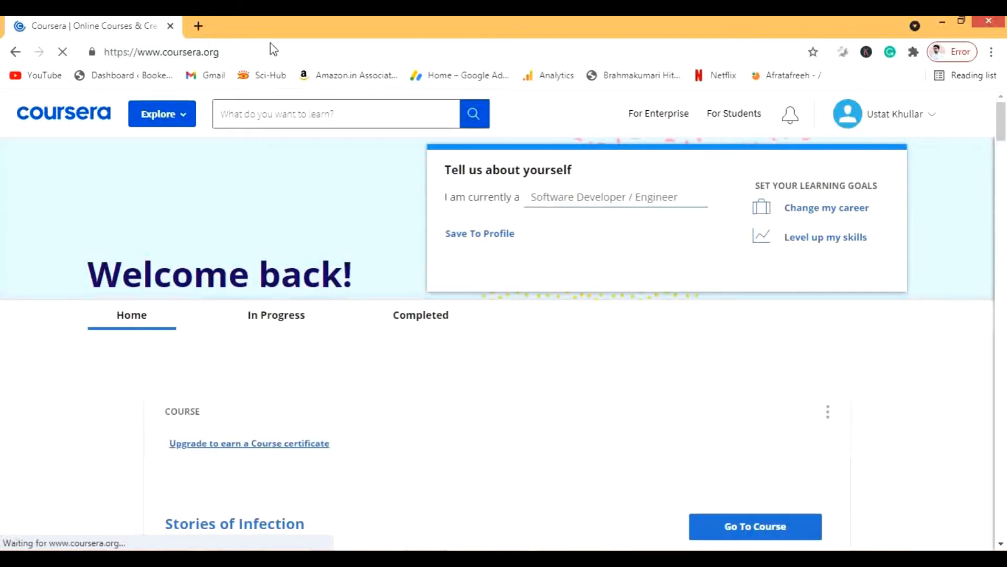
click(315, 115)
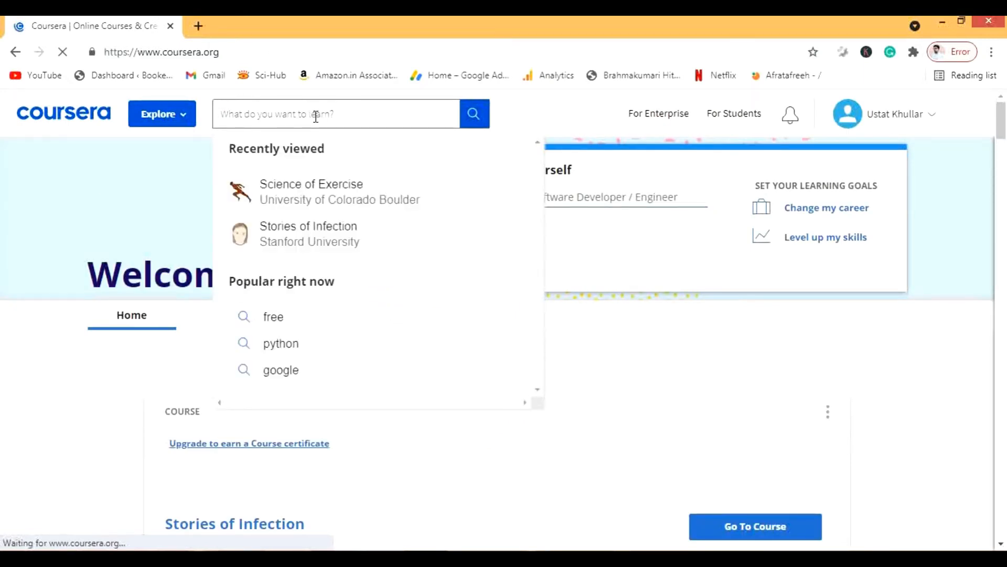
click(308, 200)
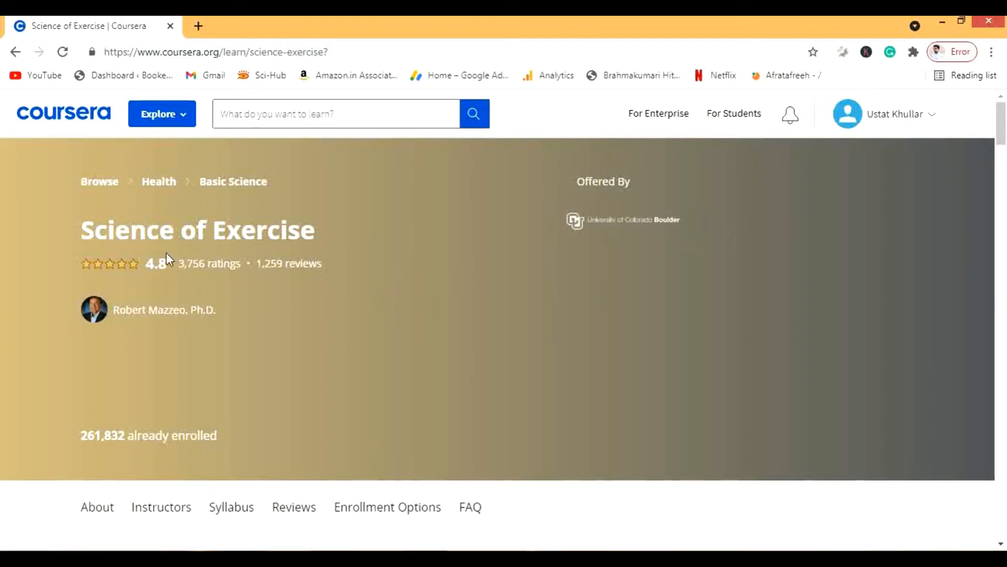
scroll(512, 246, down, 2)
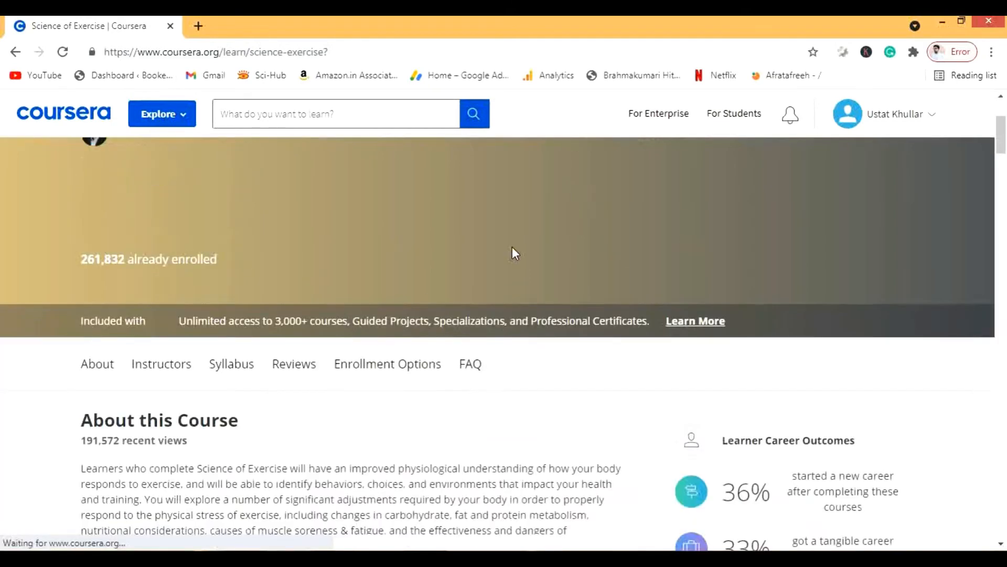
scroll(344, 258, up, 2)
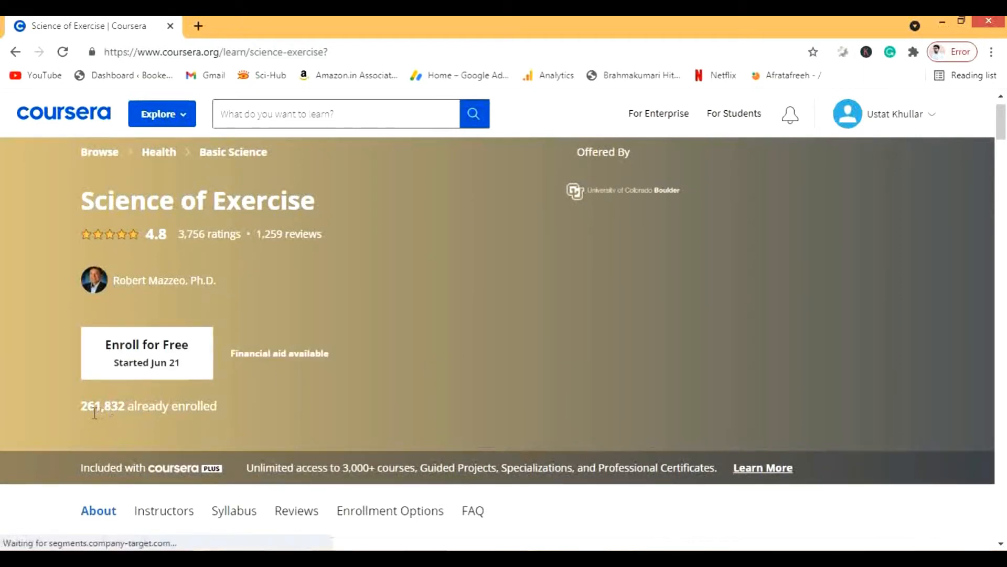
scroll(200, 416, down, 1)
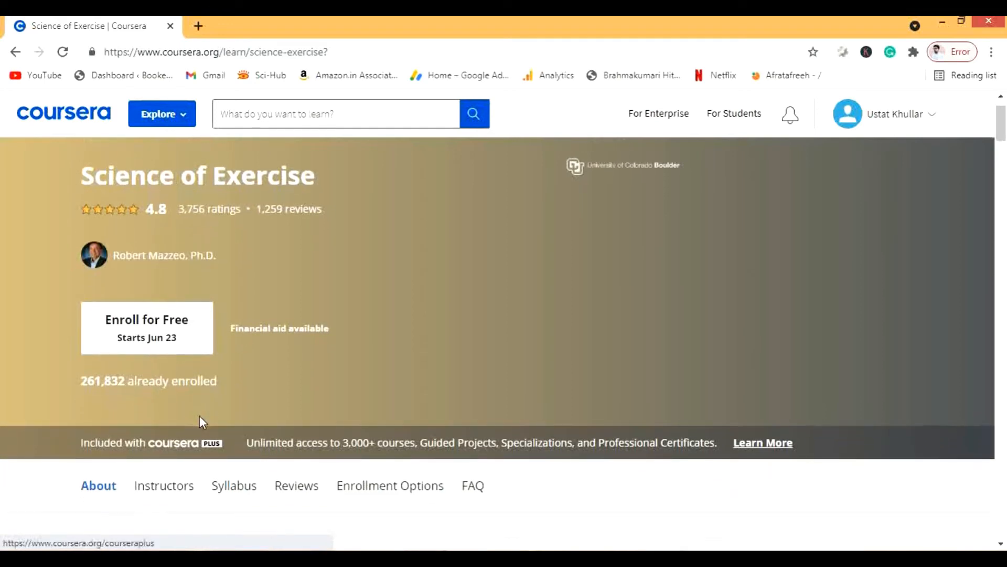
scroll(199, 416, down, 2)
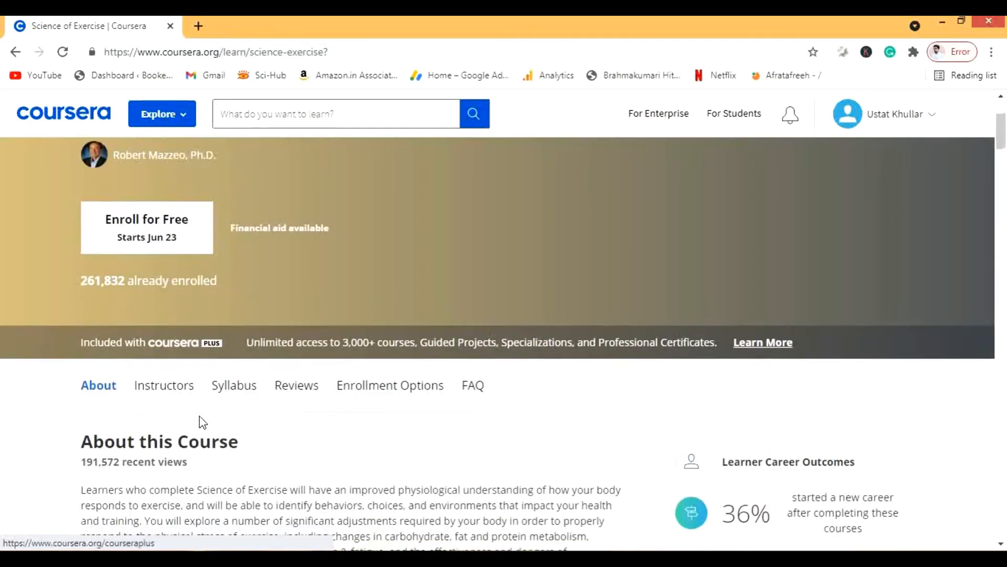
scroll(199, 416, down, 2)
scroll(199, 416, up, 3)
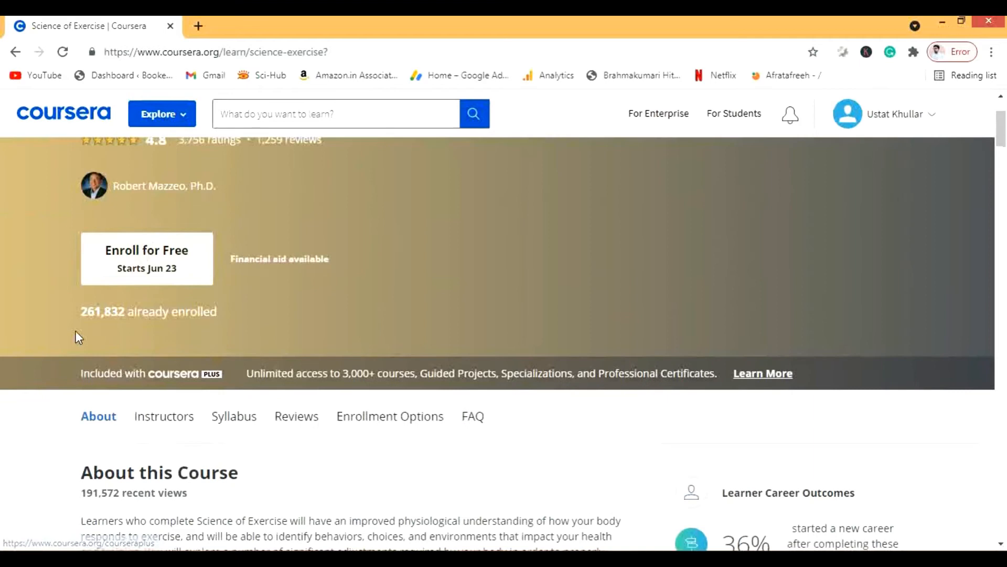
scroll(105, 293, up, 2)
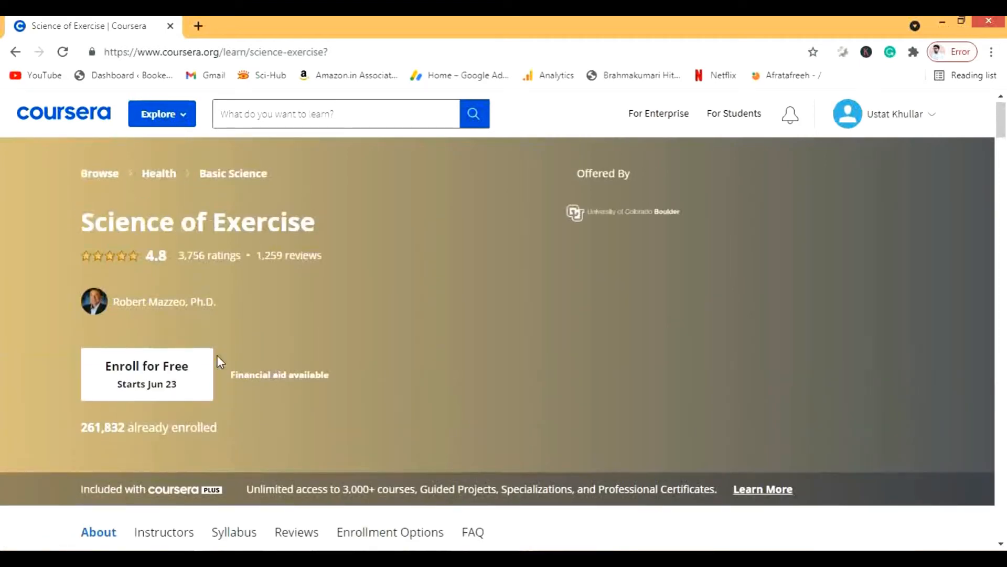
scroll(376, 323, down, 3)
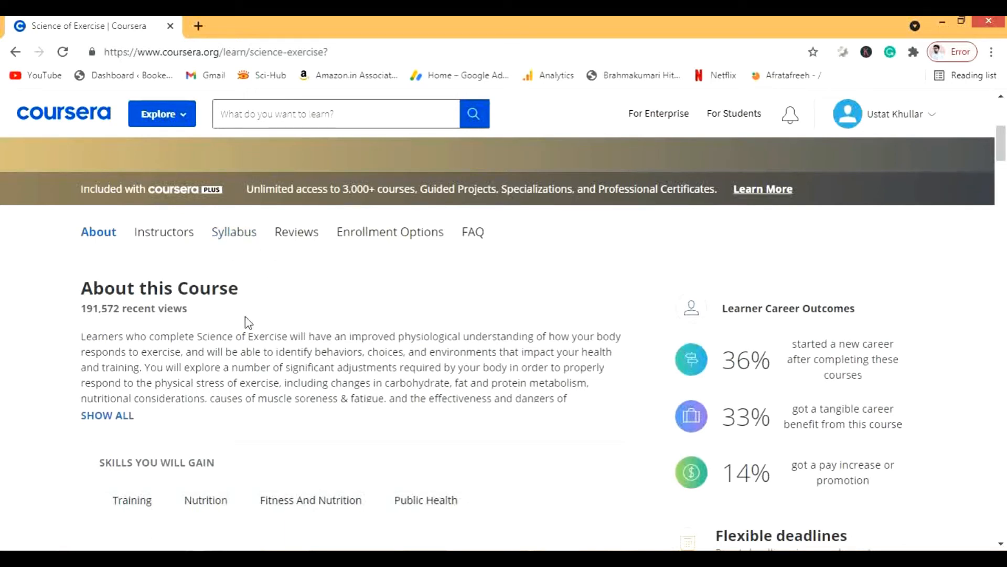
scroll(246, 322, down, 3)
scroll(246, 300, up, 2)
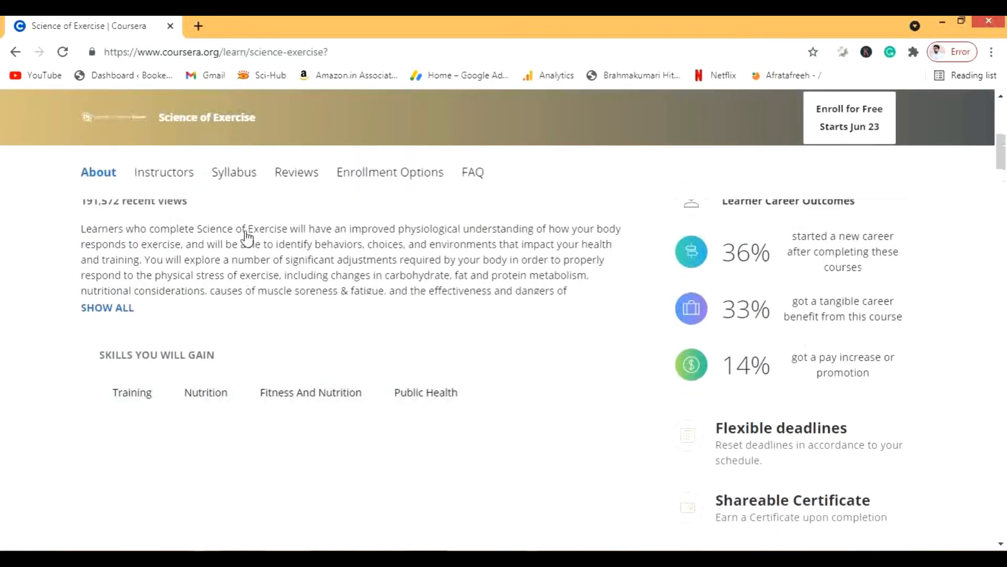
- Show the Science of Exercise syllabus to review Weeks 1 to 3
click(242, 178)
scroll(284, 338, down, 2)
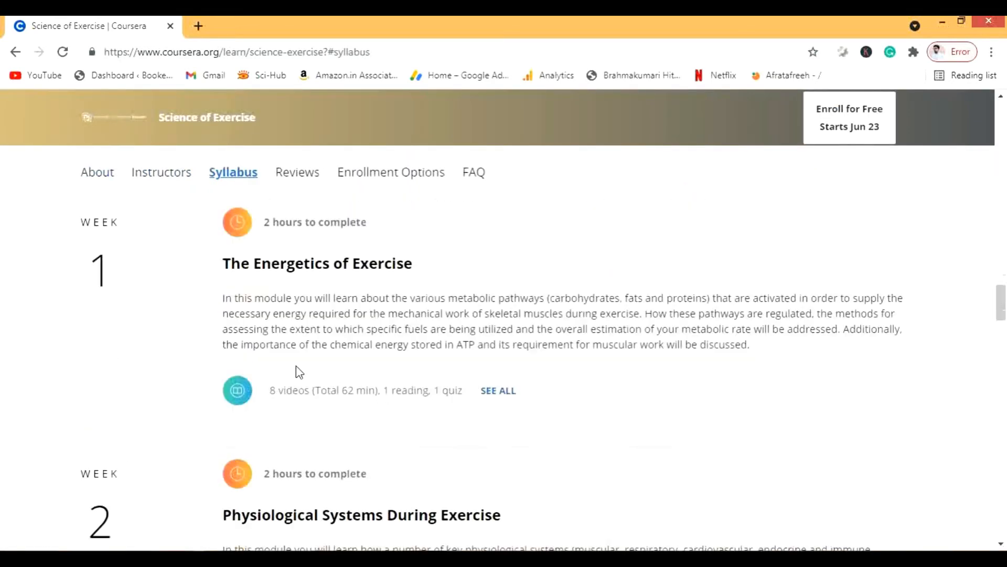
scroll(307, 419, down, 2)
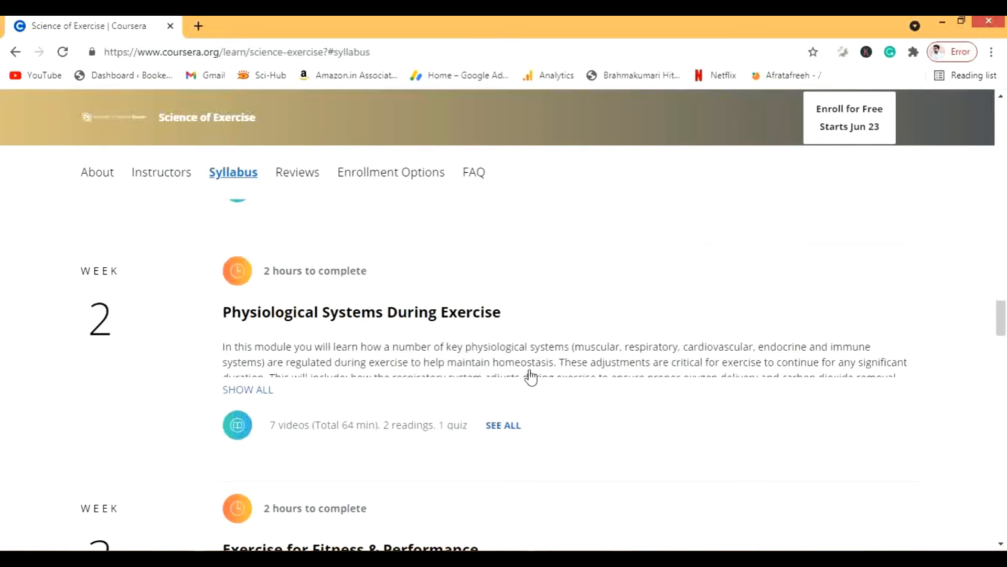
scroll(532, 353, down, 3)
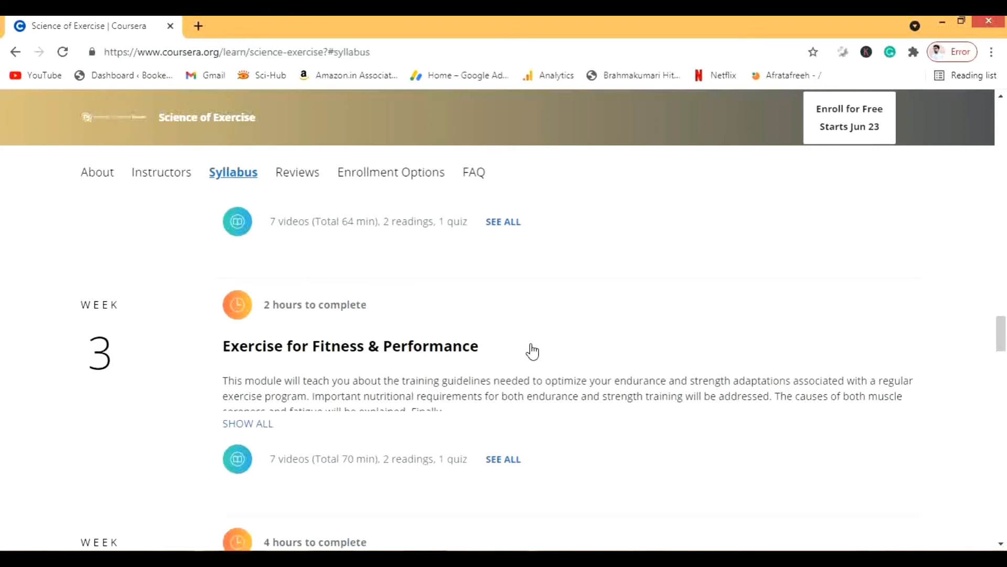
scroll(367, 191, up, 10)
scroll(203, 385, up, 4)
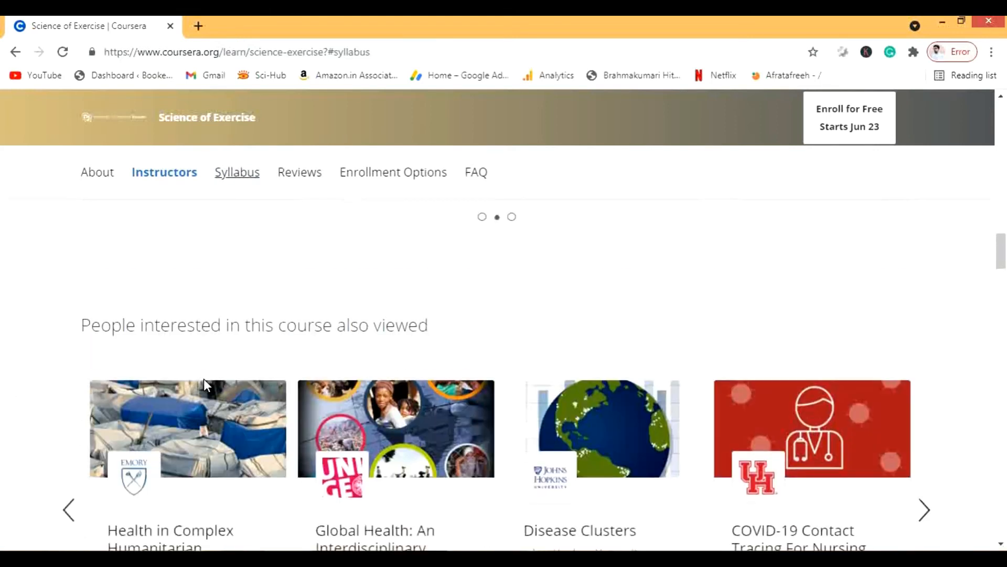
scroll(203, 381, up, 5)
scroll(203, 380, up, 5)
scroll(203, 379, up, 5)
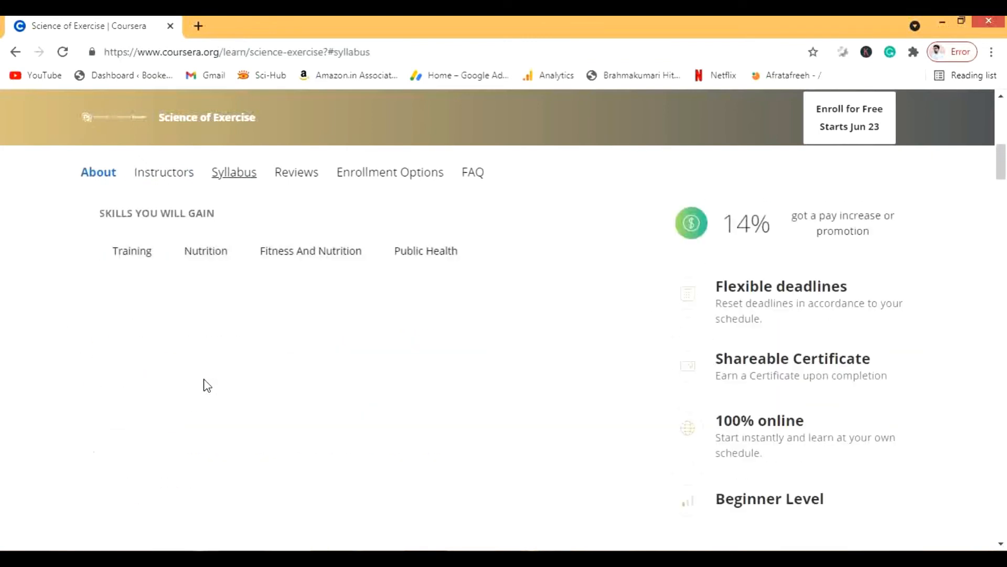
scroll(204, 384, up, 4)
scroll(203, 384, up, 4)
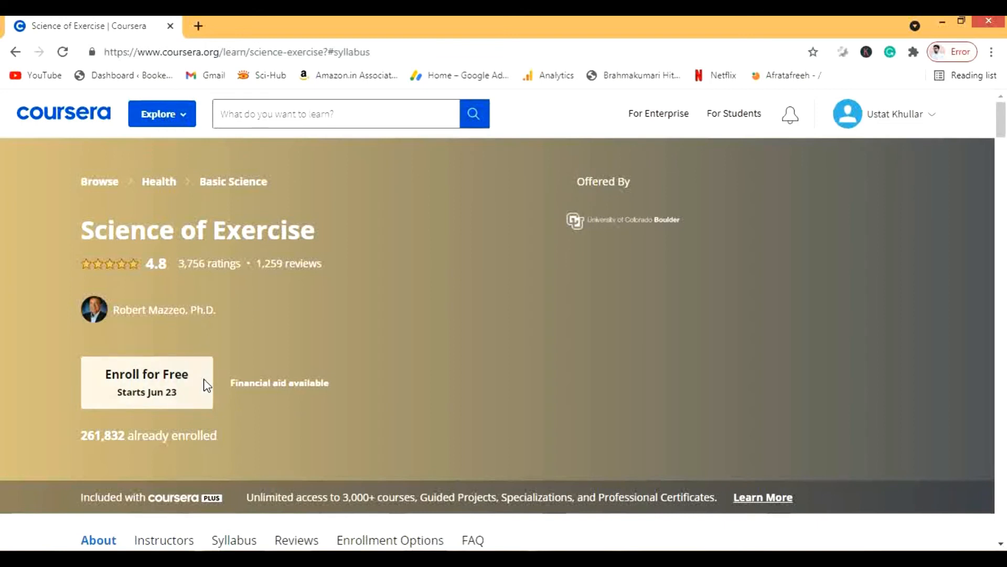
scroll(205, 384, down, 3)
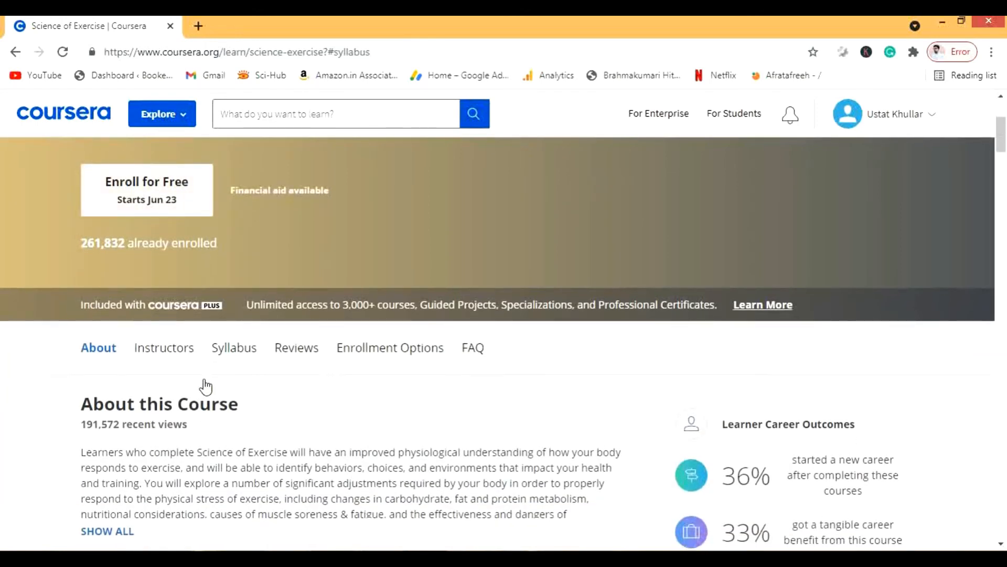
scroll(205, 384, up, 3)
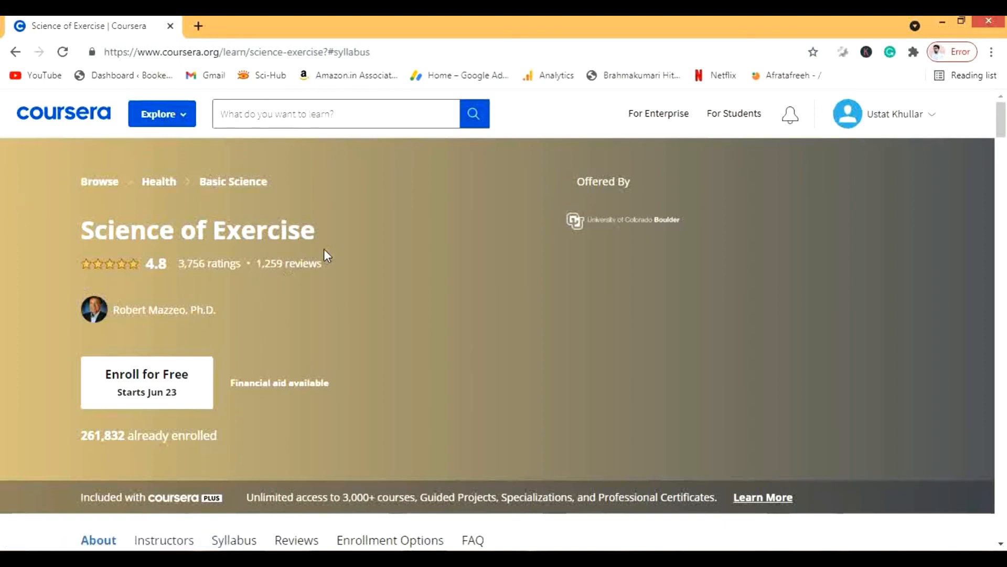
scroll(324, 250, down, 2)
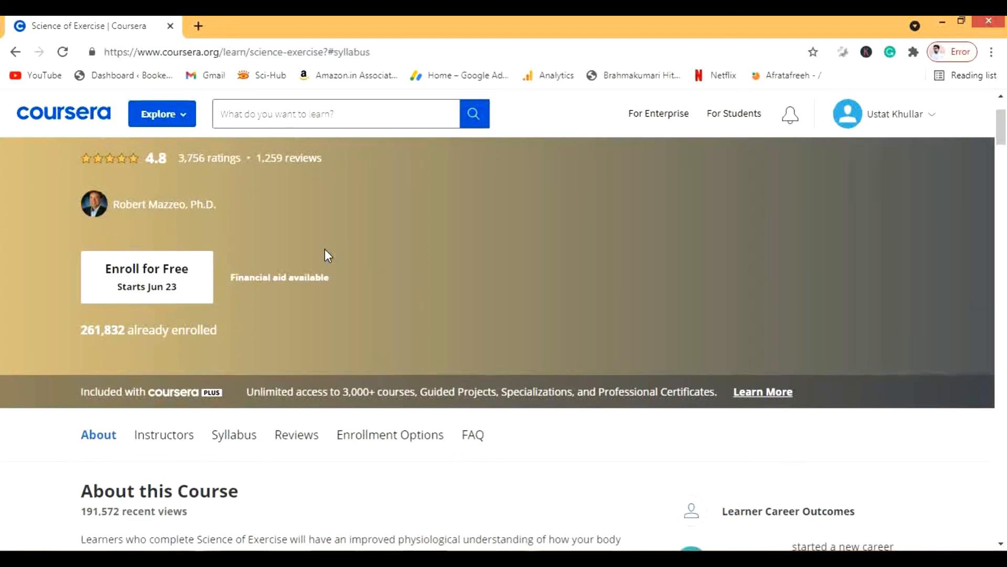
scroll(325, 252, down, 2)
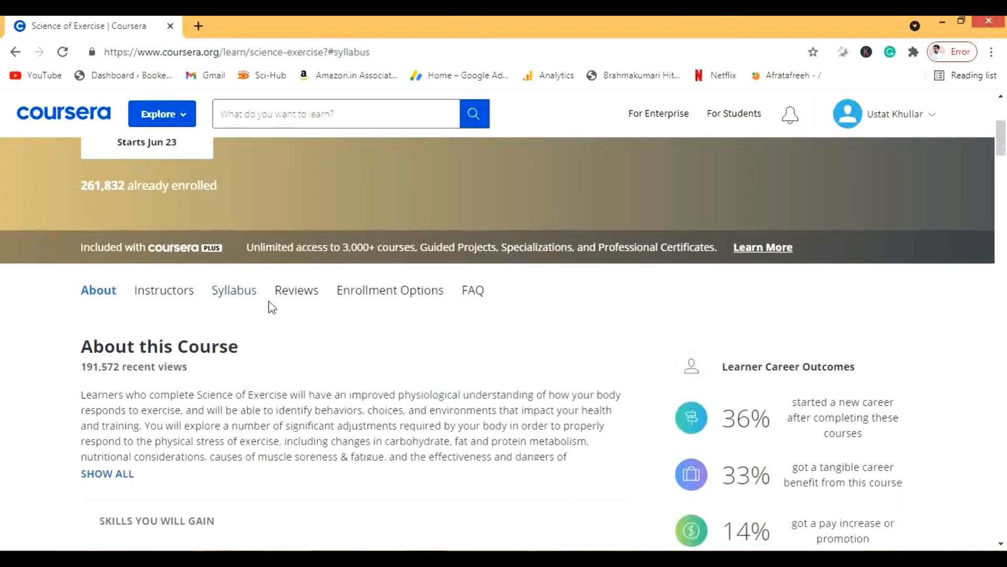